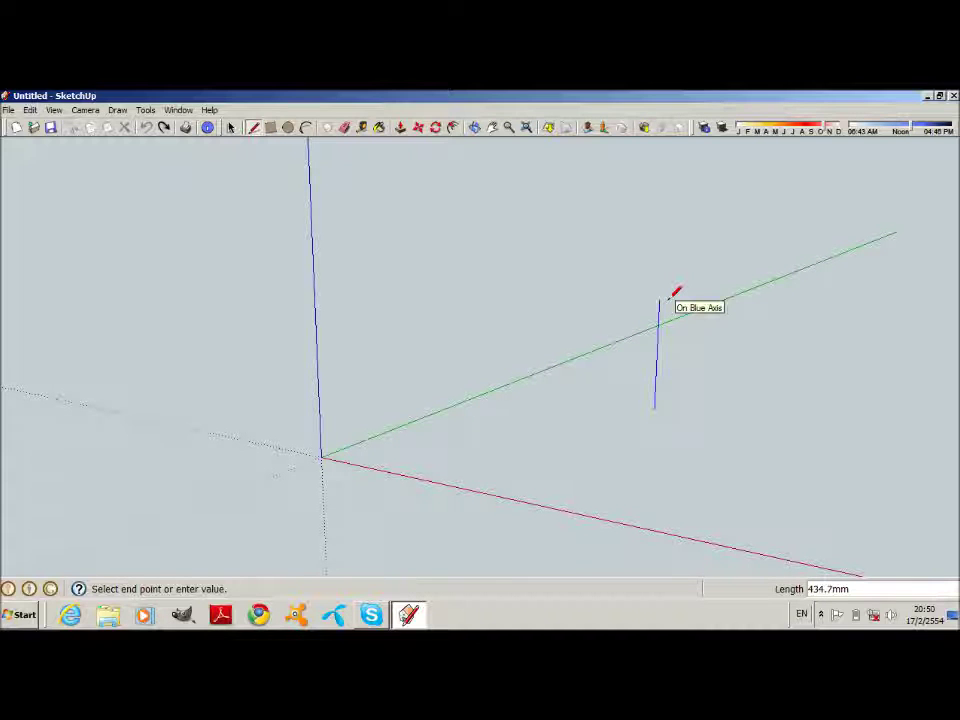
- Draw a 350 mm vertical edge along blue and a 125 mm edge along green
text(350)
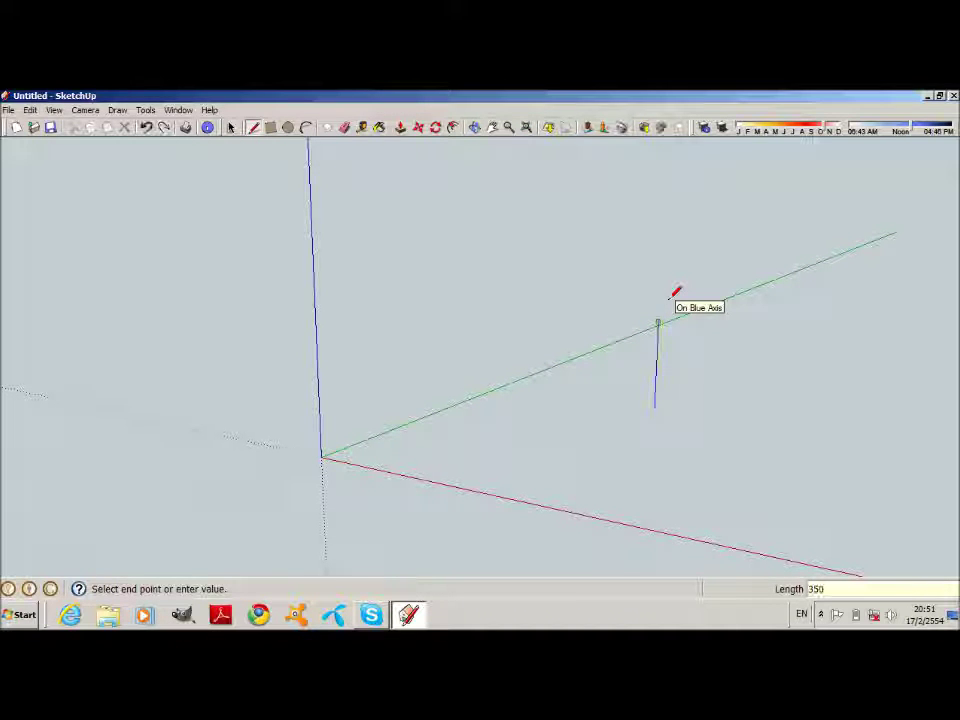
key(Return)
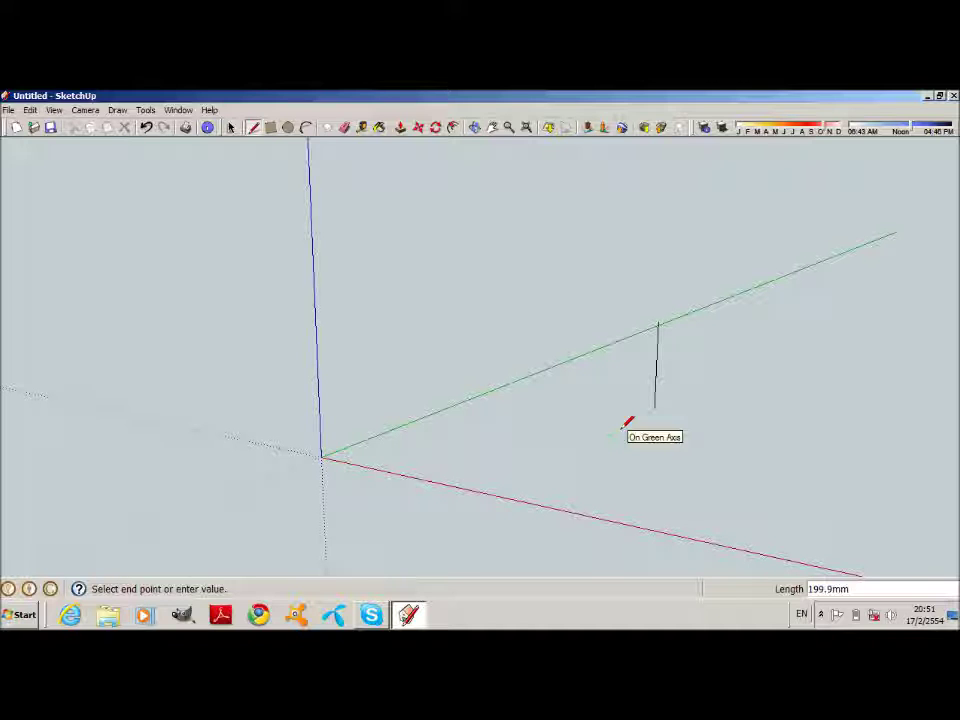
text(125)
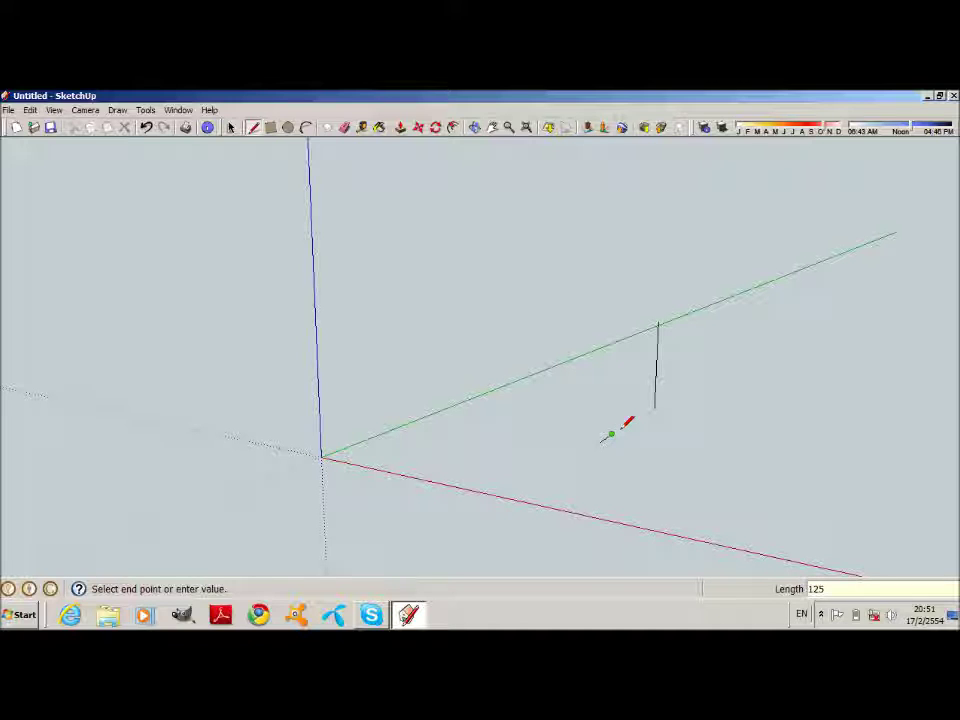
key(Return)
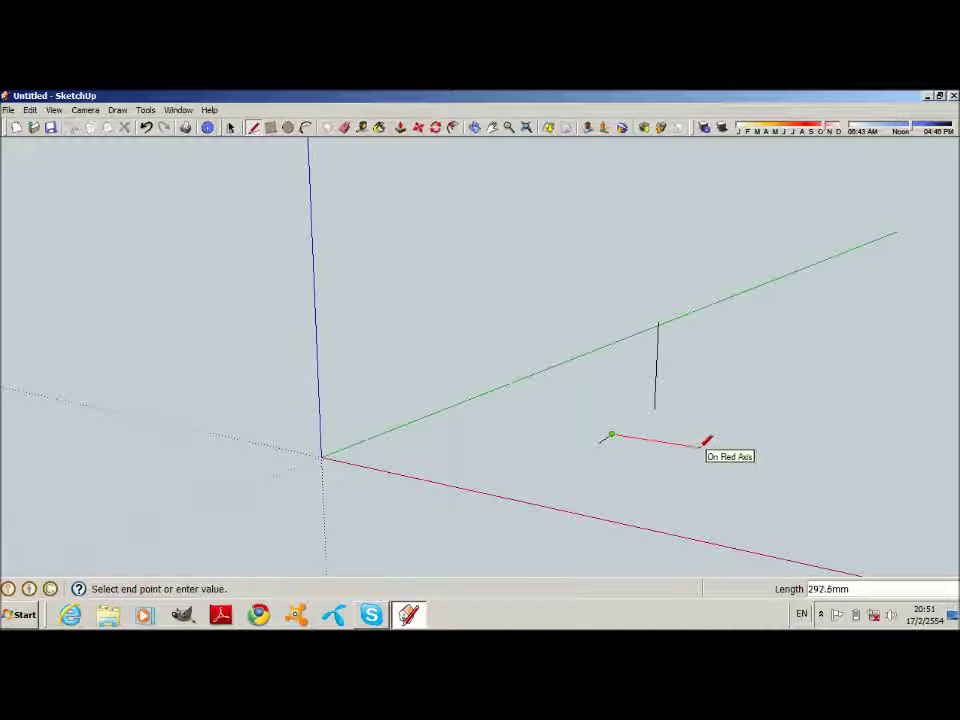
- Add the red and blue edges and a diagonal that closes the triangular face
click(700, 446)
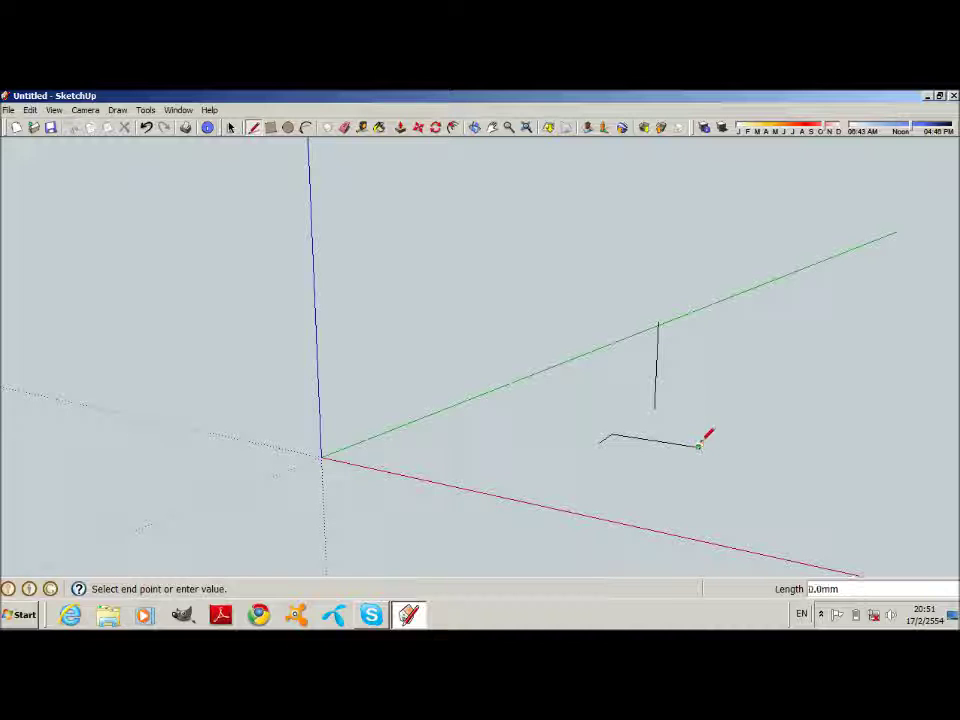
click(703, 351)
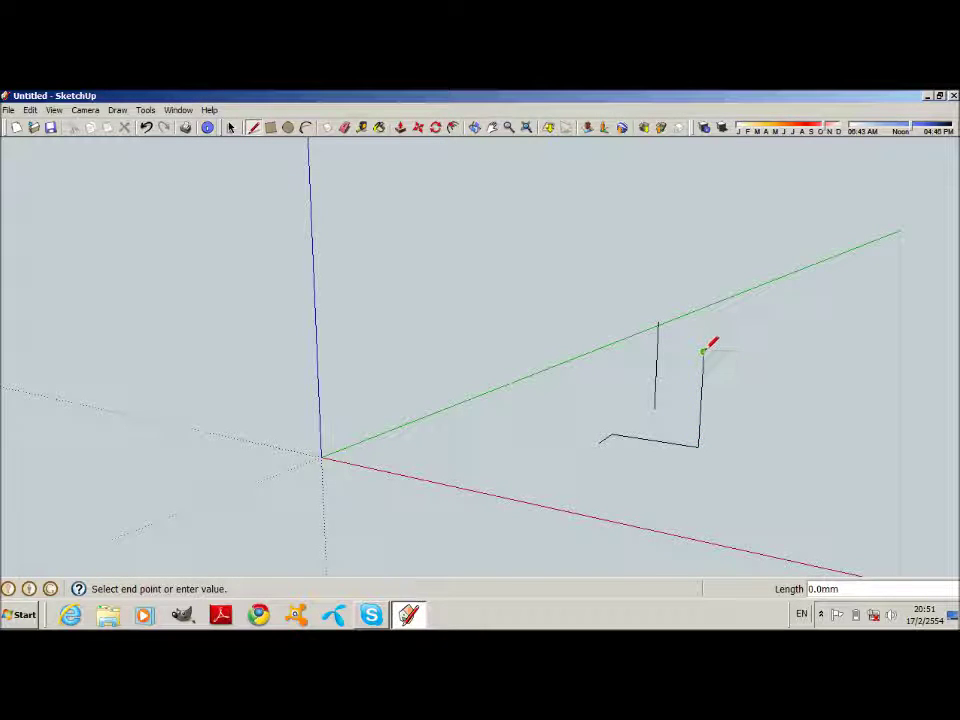
click(614, 345)
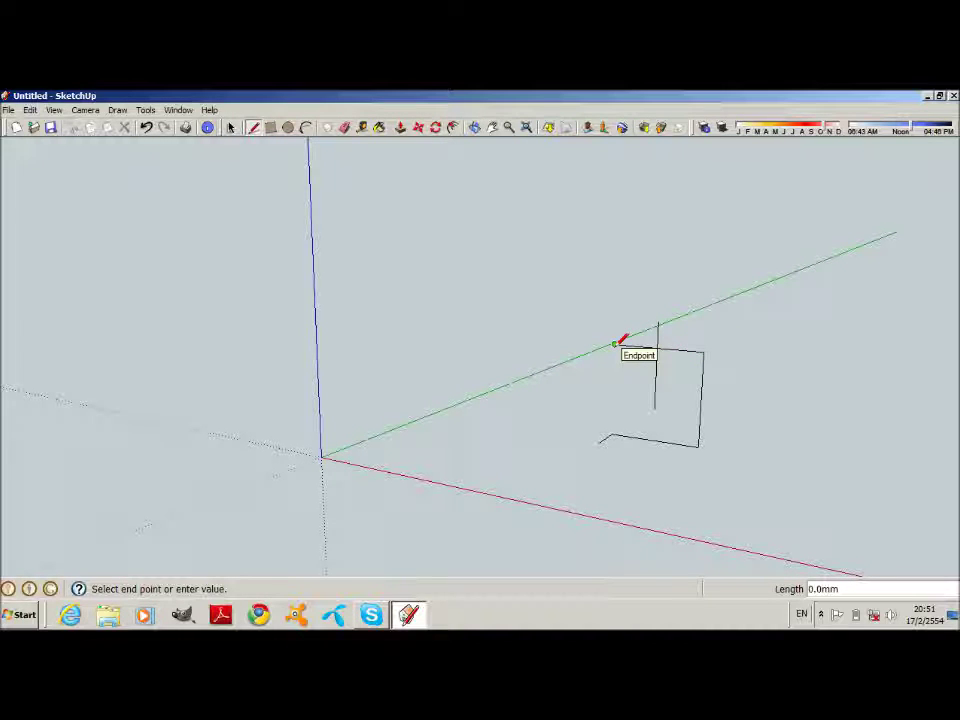
click(698, 444)
click(345, 128)
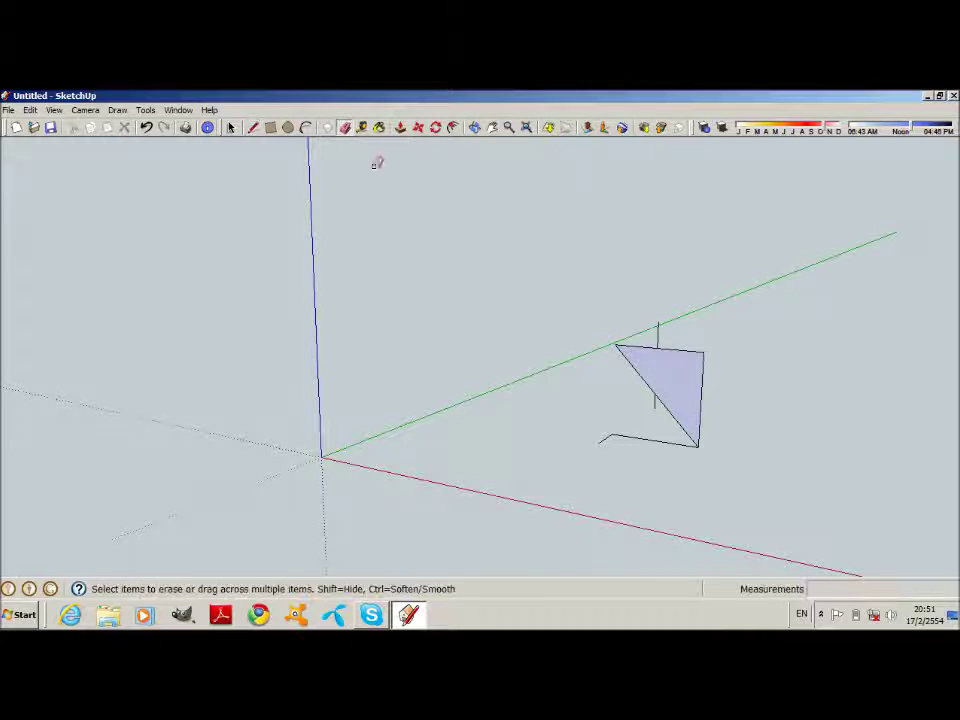
- Erase the triangle's right edge and round the top-left corner with a small arc
click(701, 400)
key(a)
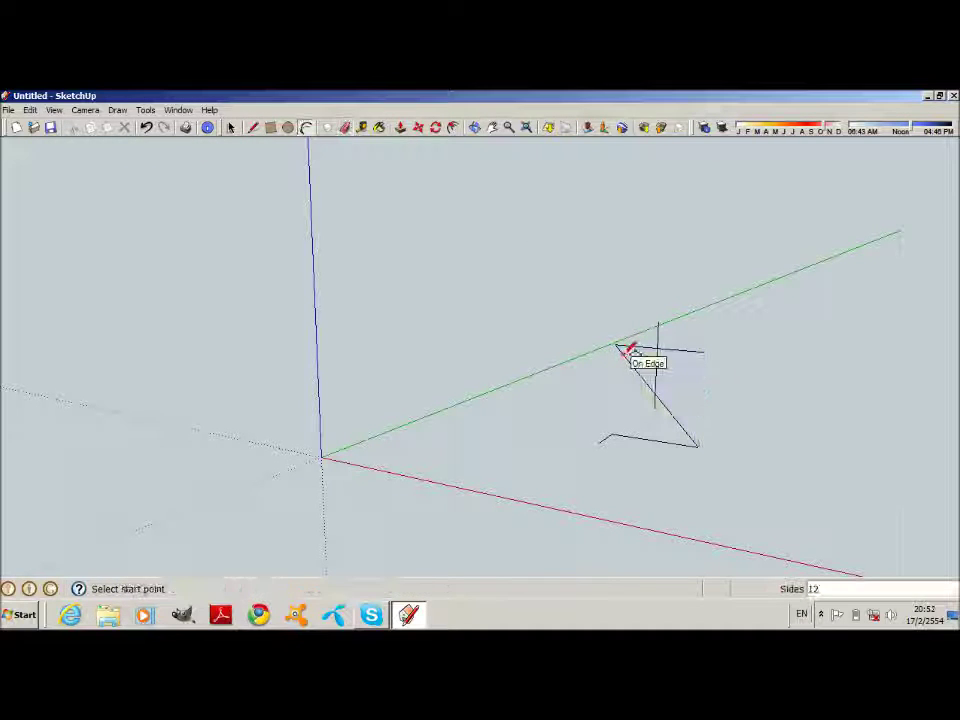
click(621, 349)
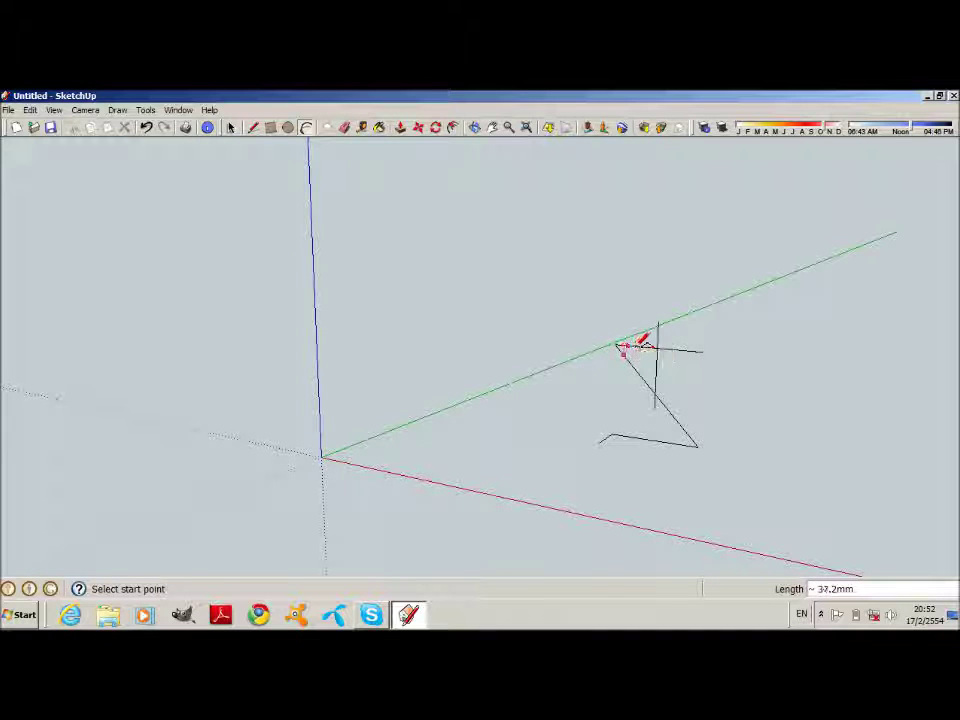
click(622, 348)
scroll(622, 346, up, 2)
scroll(627, 344, up, 2)
scroll(630, 344, up, 1)
scroll(633, 344, up, 1)
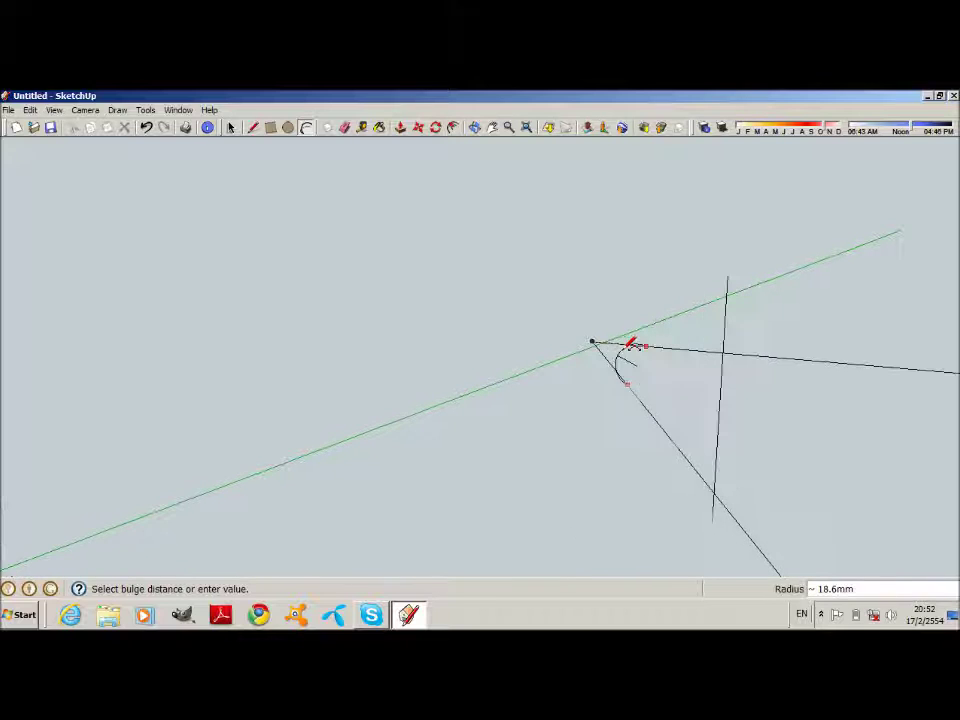
click(632, 340)
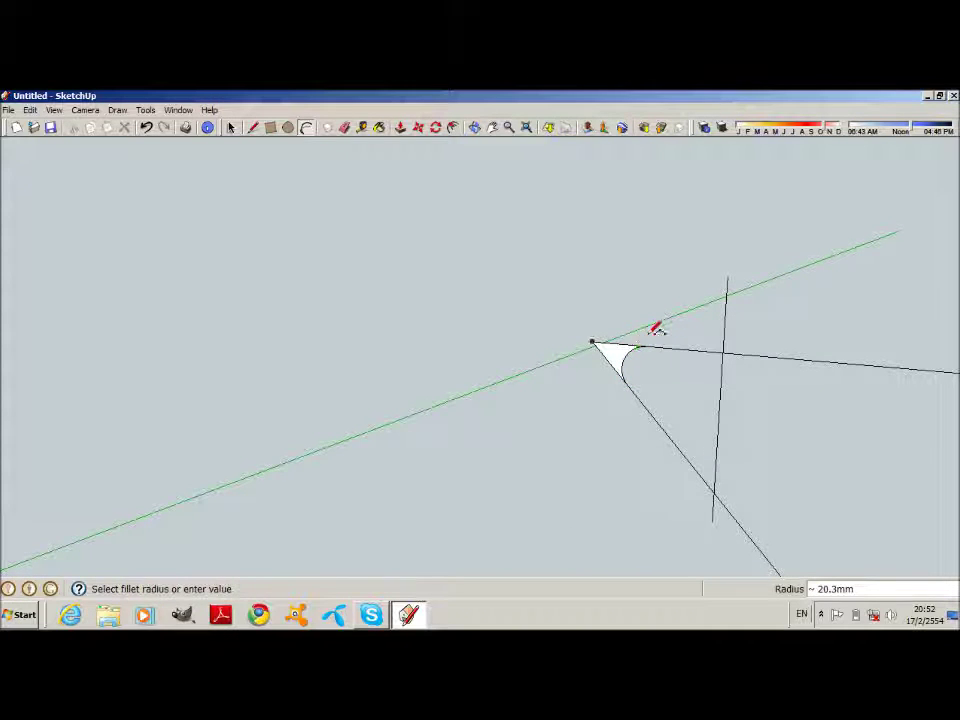
scroll(645, 325, down, 2)
scroll(636, 324, down, 2)
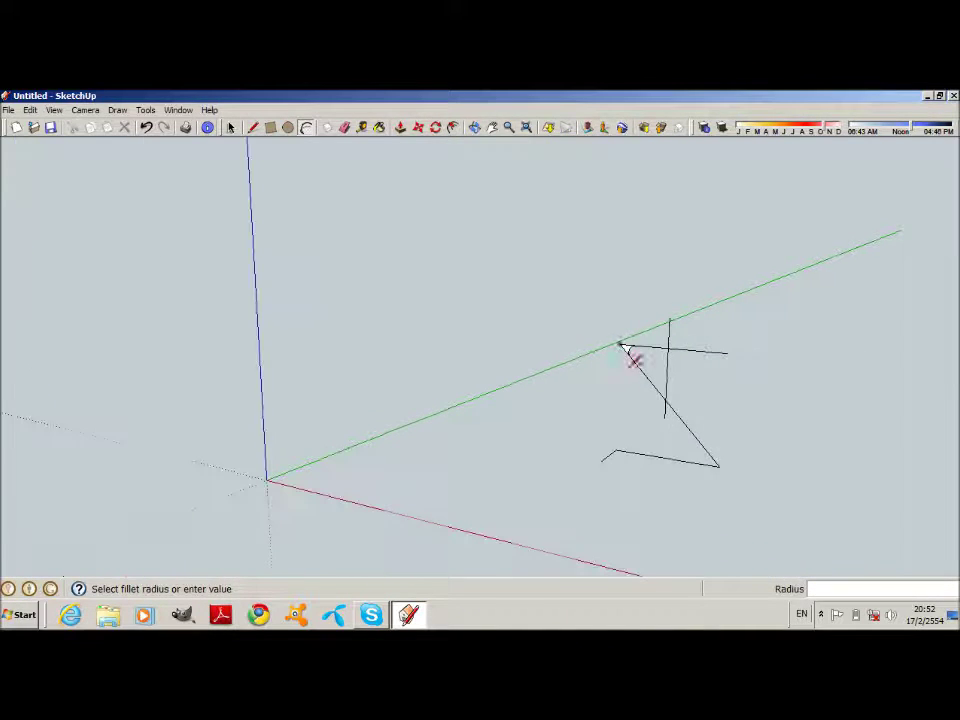
- Fillet the bottom-right corner with an arc and erase the leftover corner triangles
click(714, 460)
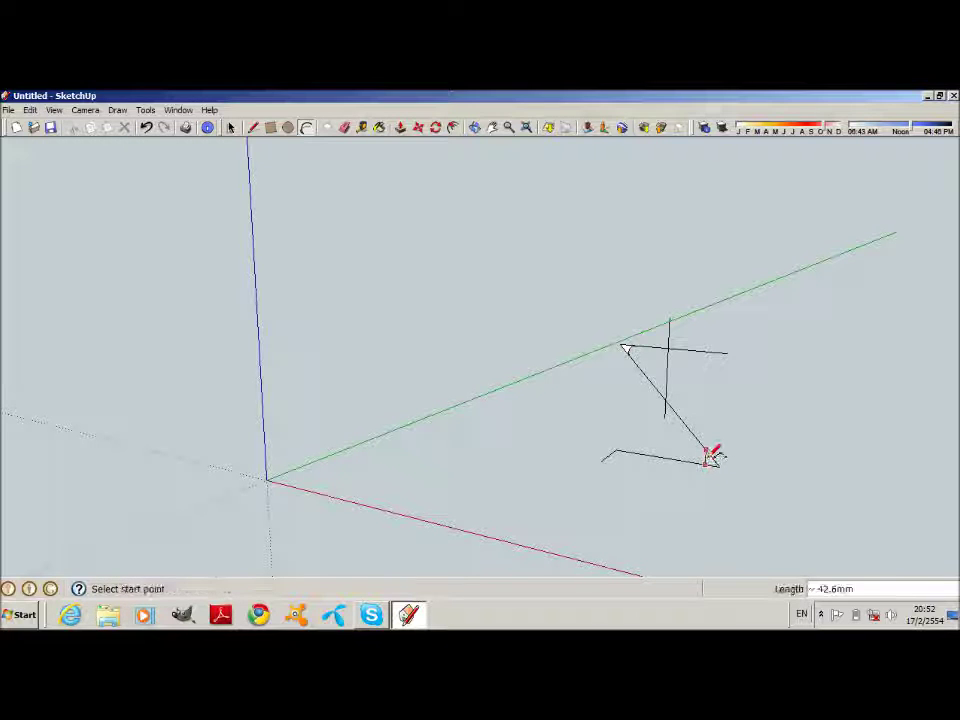
click(714, 460)
scroll(716, 458, up, 1)
scroll(716, 458, up, 1)
scroll(718, 458, up, 1)
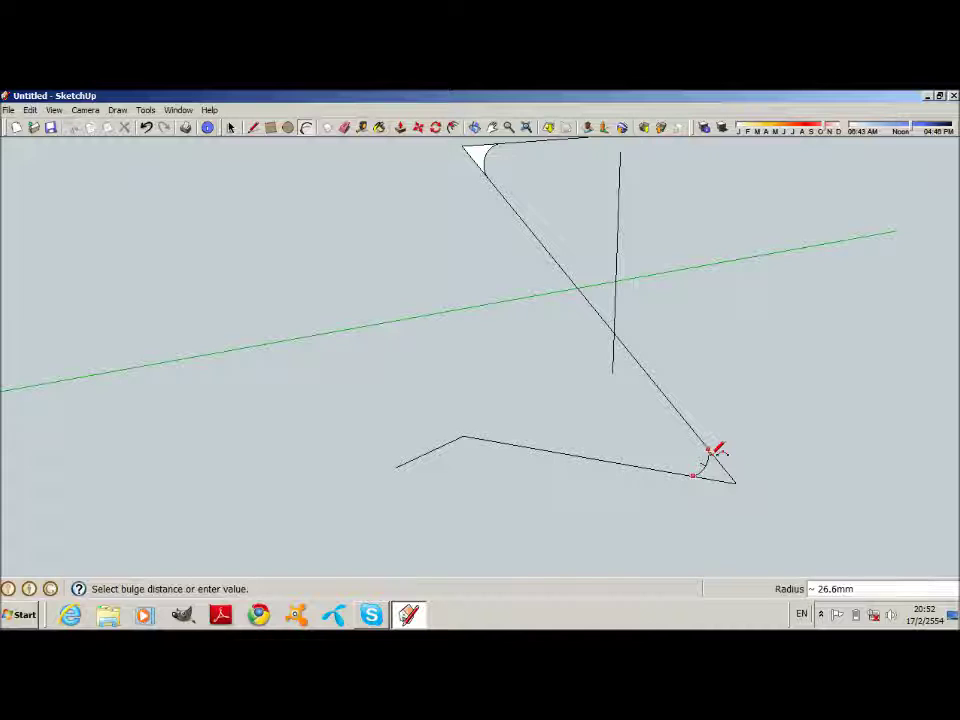
click(718, 452)
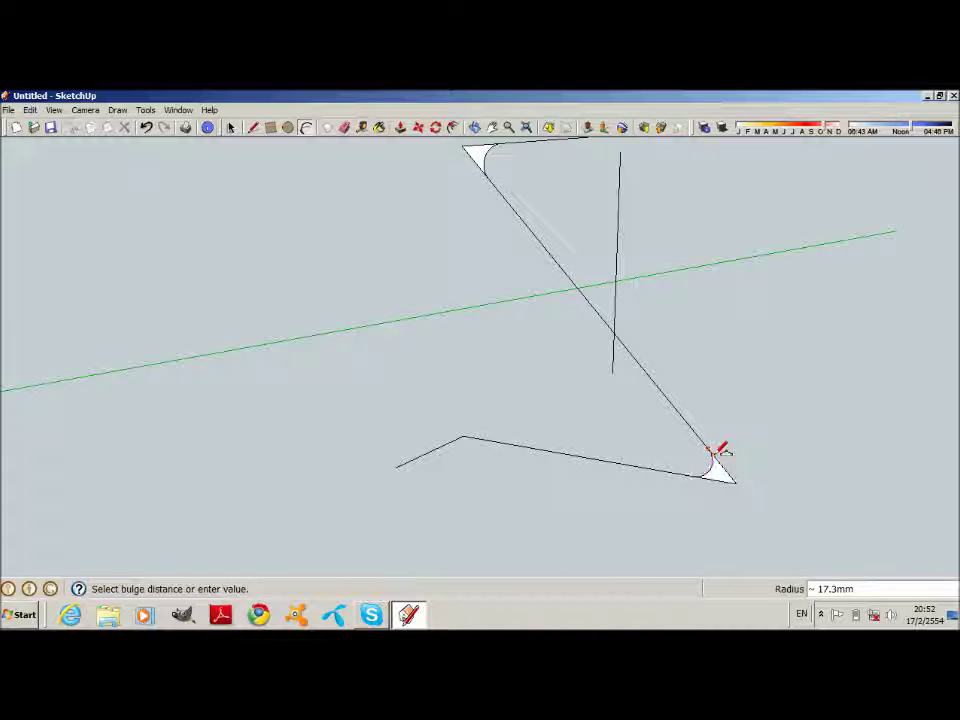
scroll(606, 311, down, 1)
scroll(577, 290, down, 1)
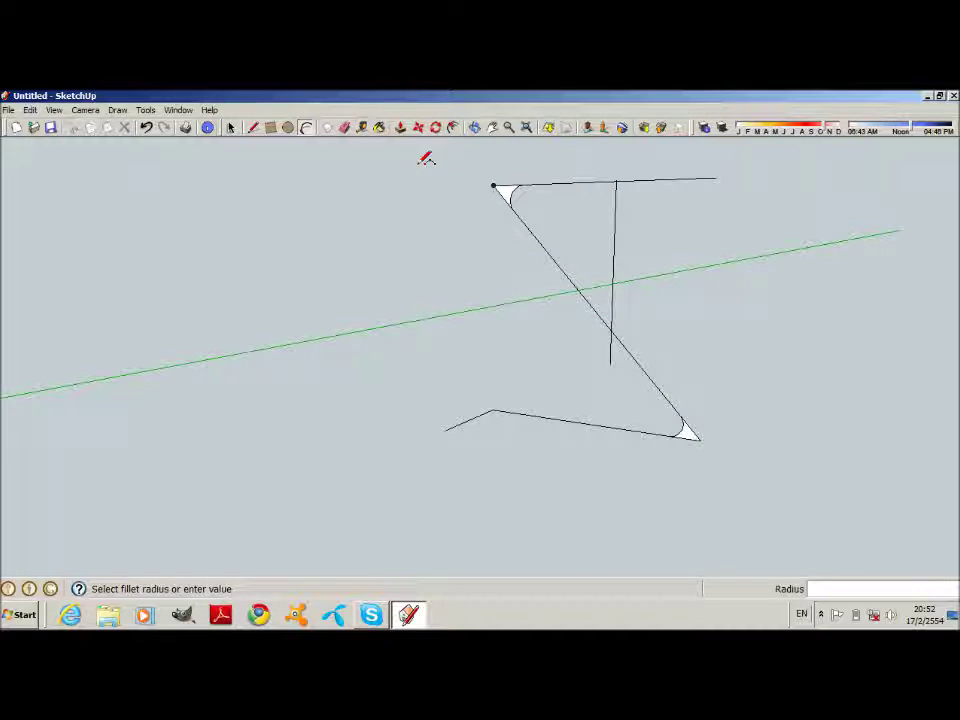
click(344, 127)
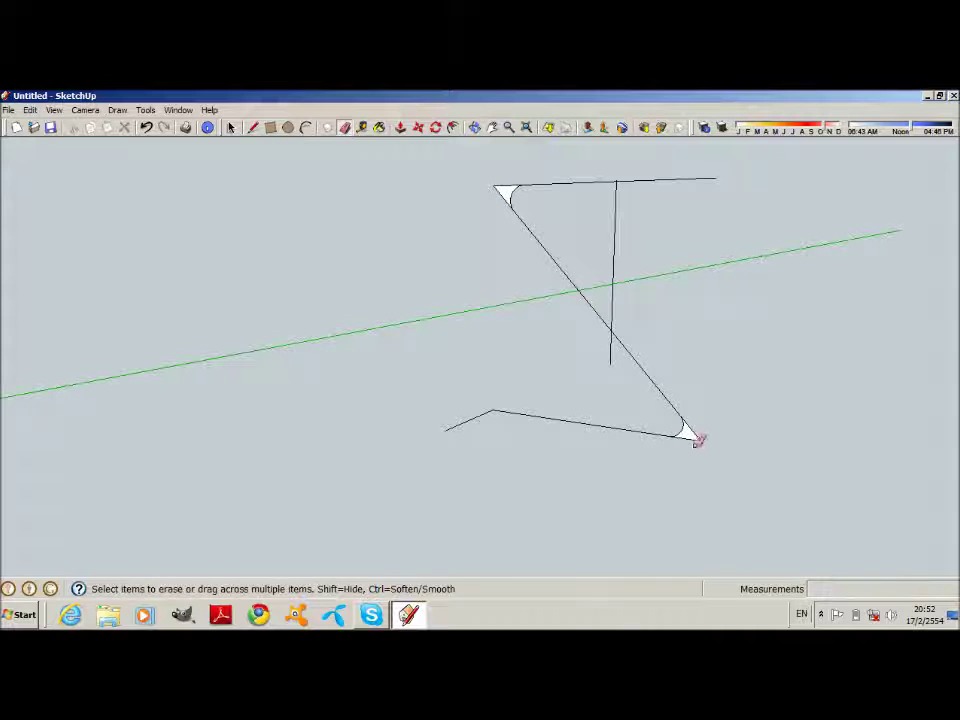
click(697, 440)
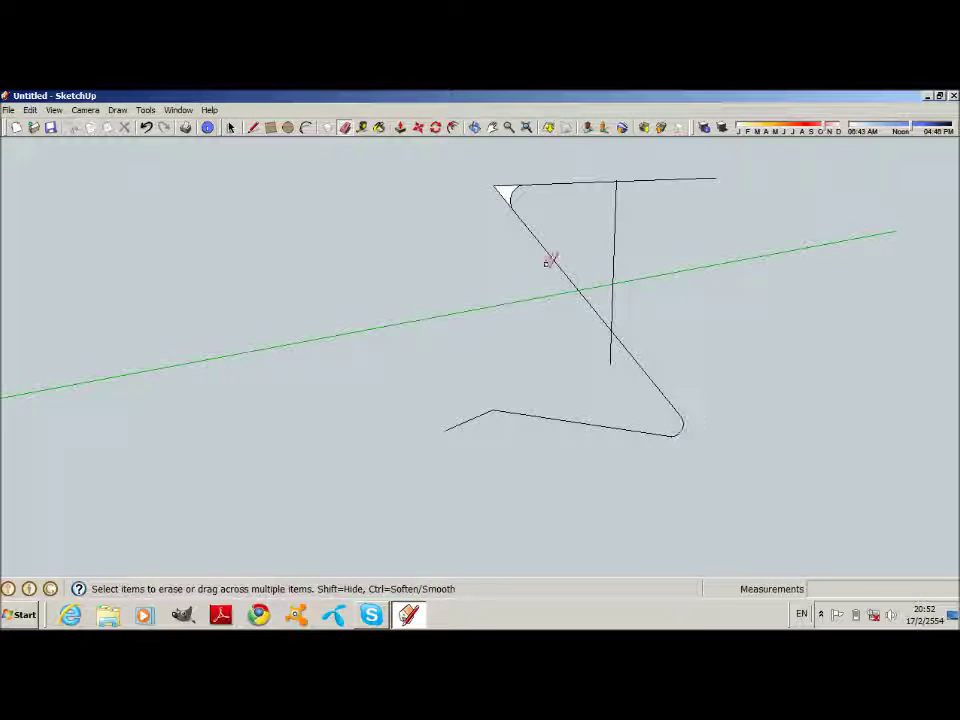
click(497, 186)
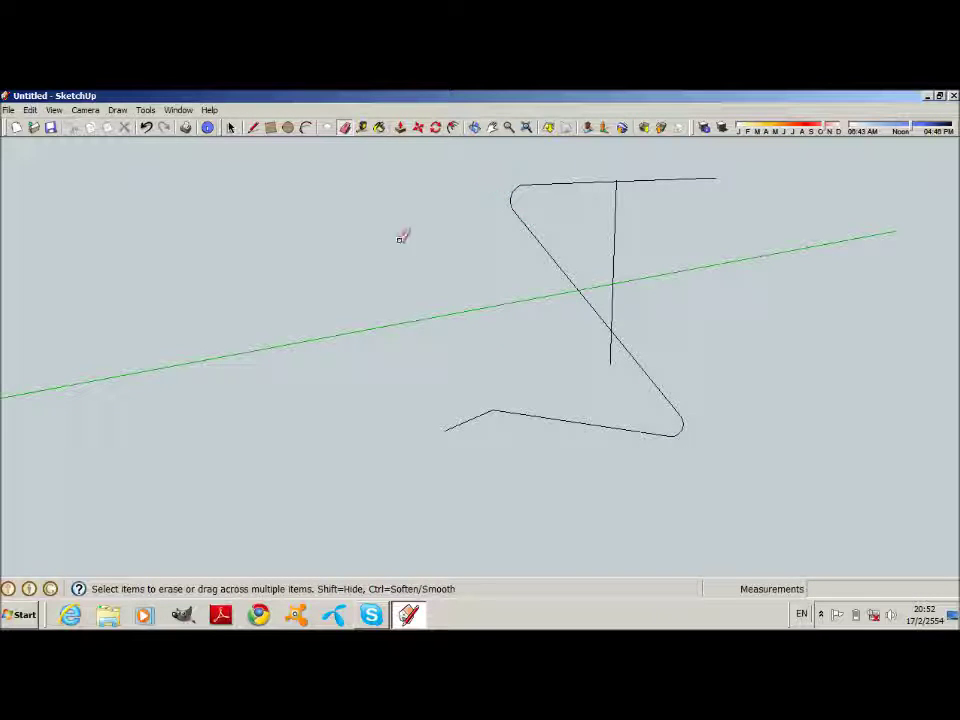
- Round the bottom edge's lower-left bend with a tangent arc
click(475, 127)
mouse_move(456, 321)
mouse_down()
mouse_move(447, 407)
mouse_move(467, 448)
mouse_up()
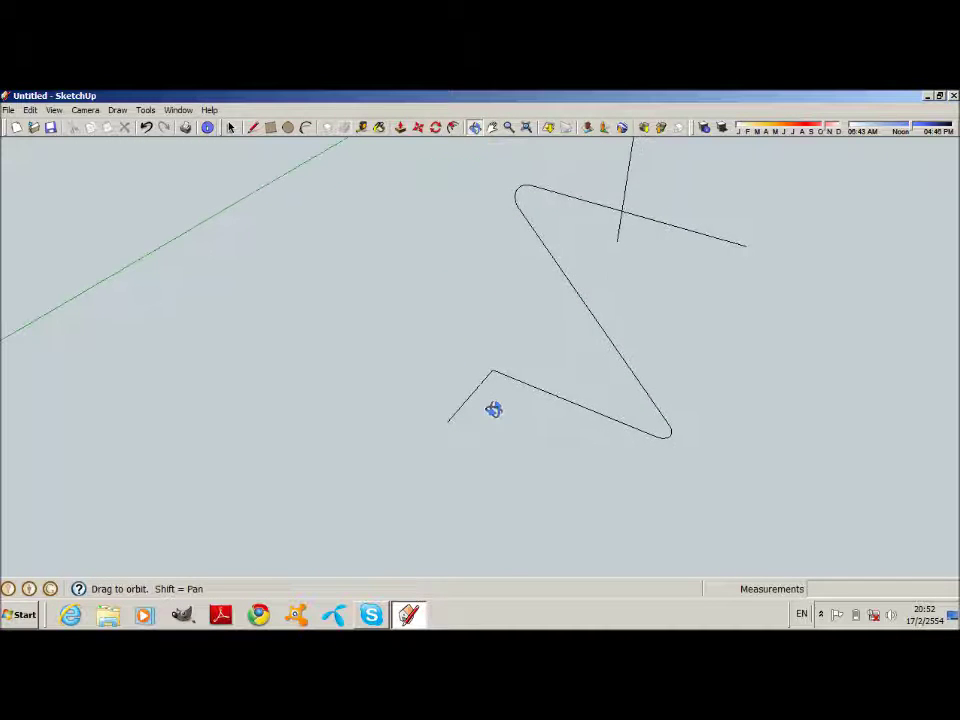
click(306, 127)
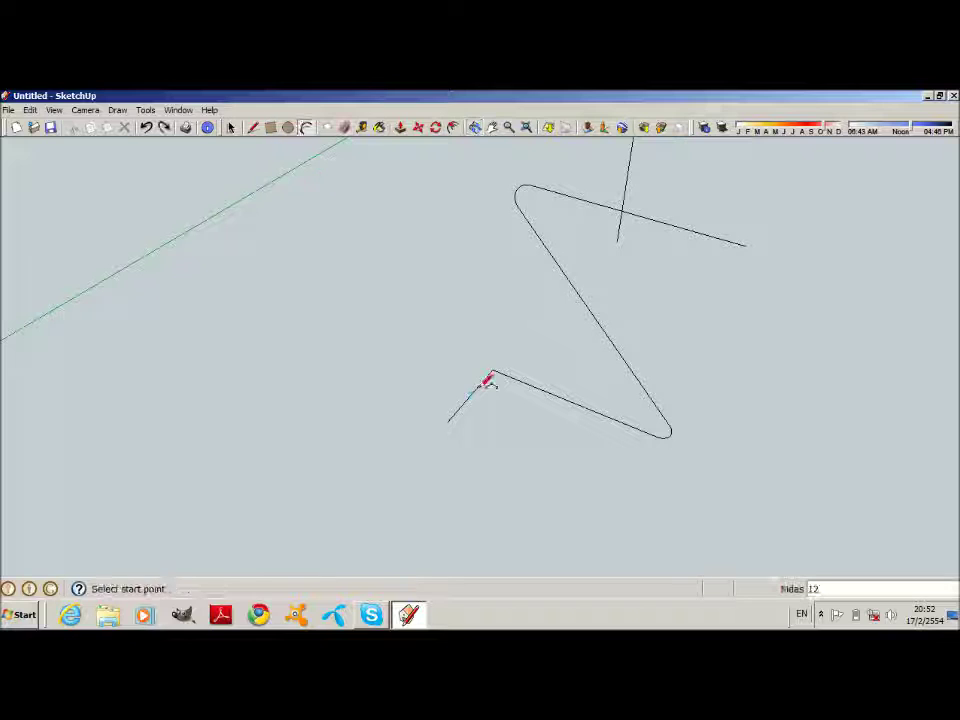
click(490, 381)
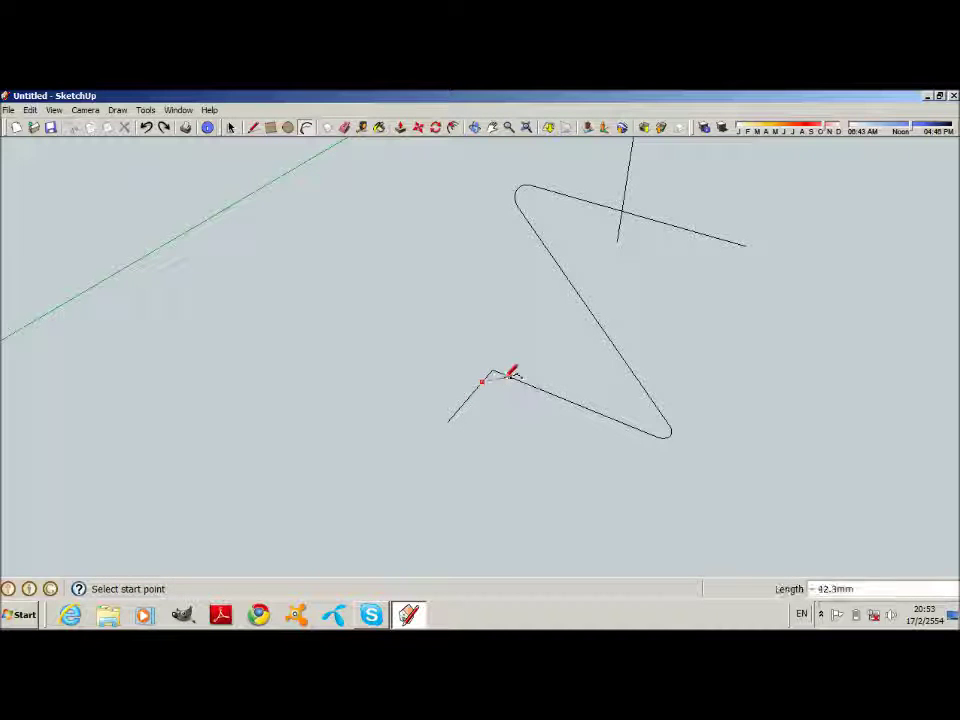
click(509, 377)
click(507, 371)
key(e)
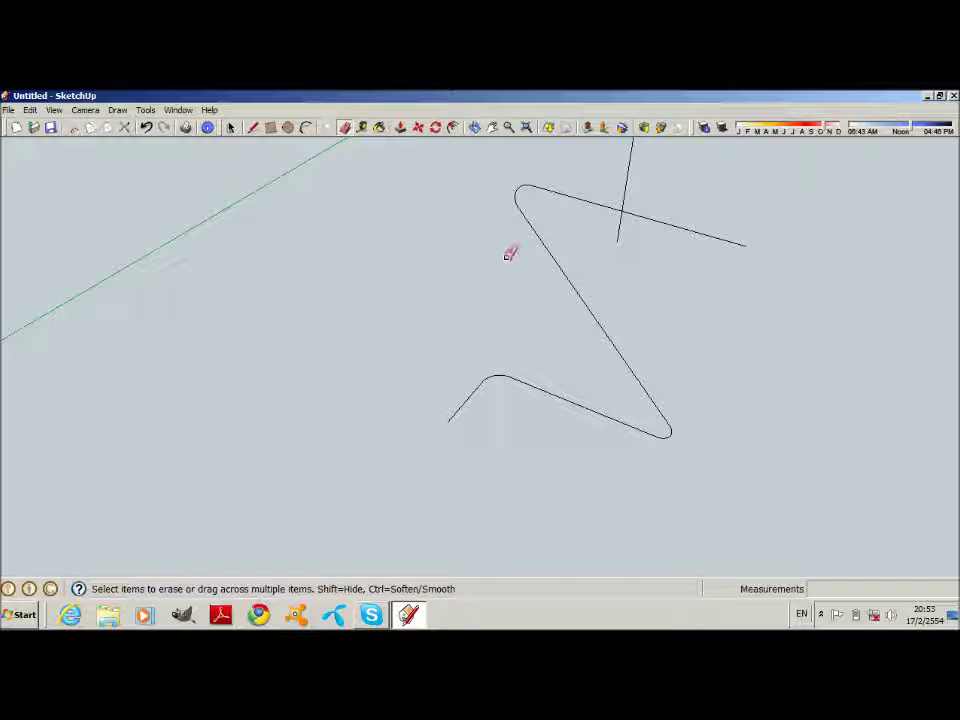
click(475, 127)
mouse_move(605, 301)
mouse_down()
mouse_move(621, 302)
mouse_move(673, 268)
mouse_move(572, 332)
mouse_move(575, 297)
mouse_up()
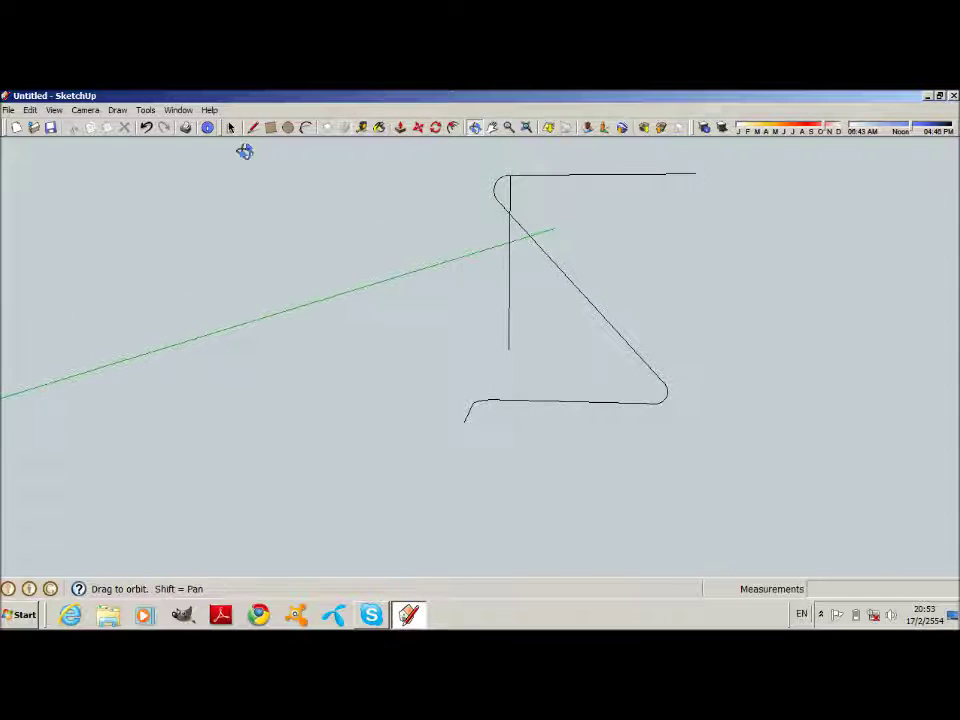
click(231, 127)
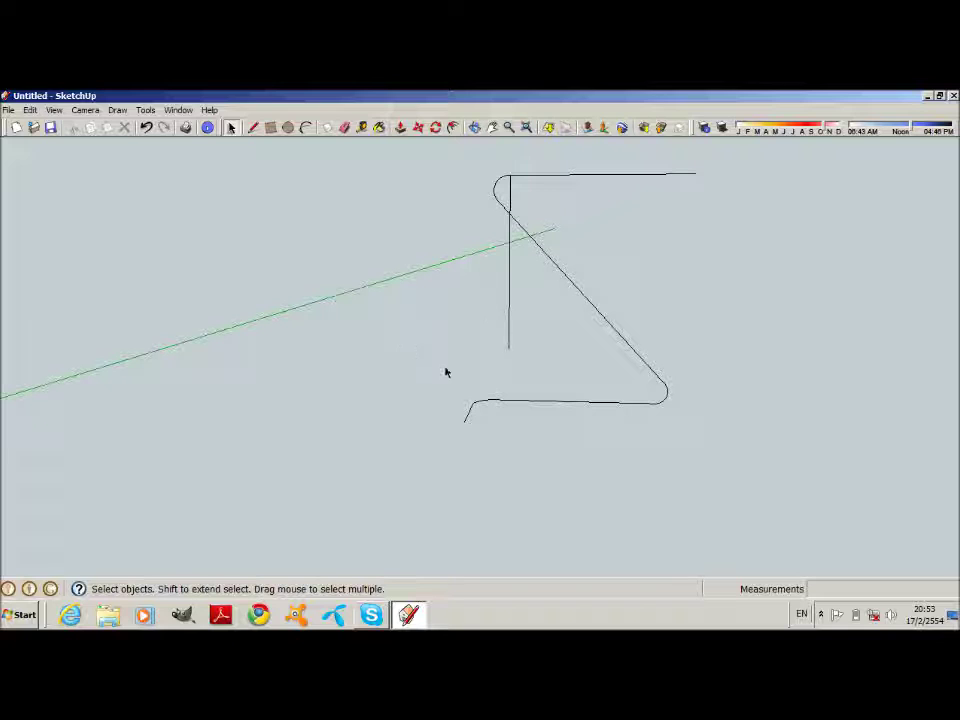
- Select the rounded bottom curve and move it 12.5 mm up toward the diagonal
drag(512, 369, 697, 480)
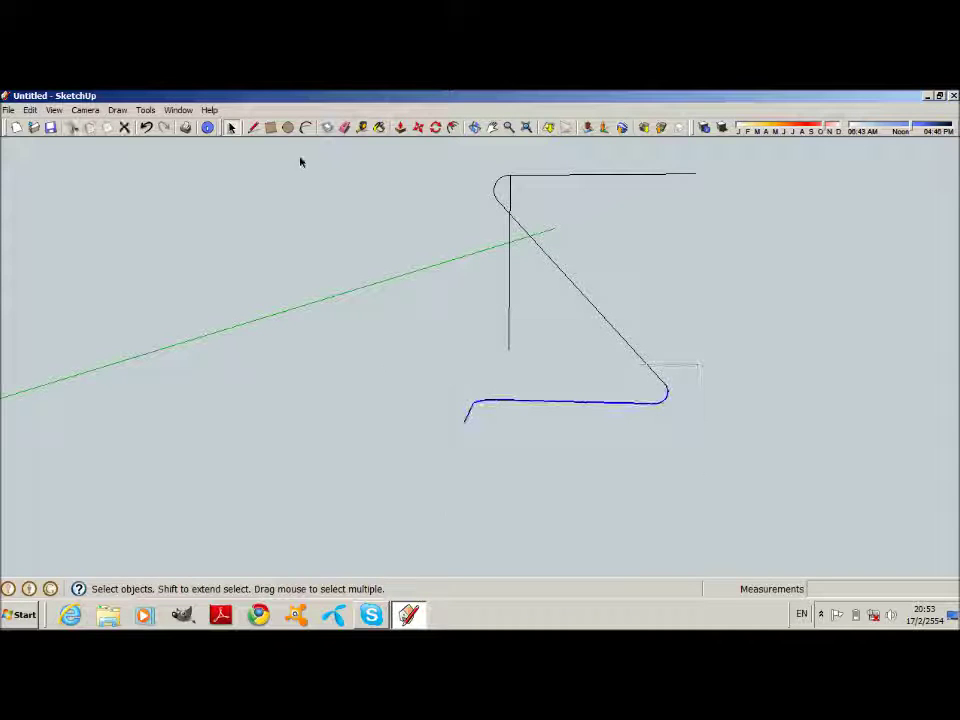
click(418, 127)
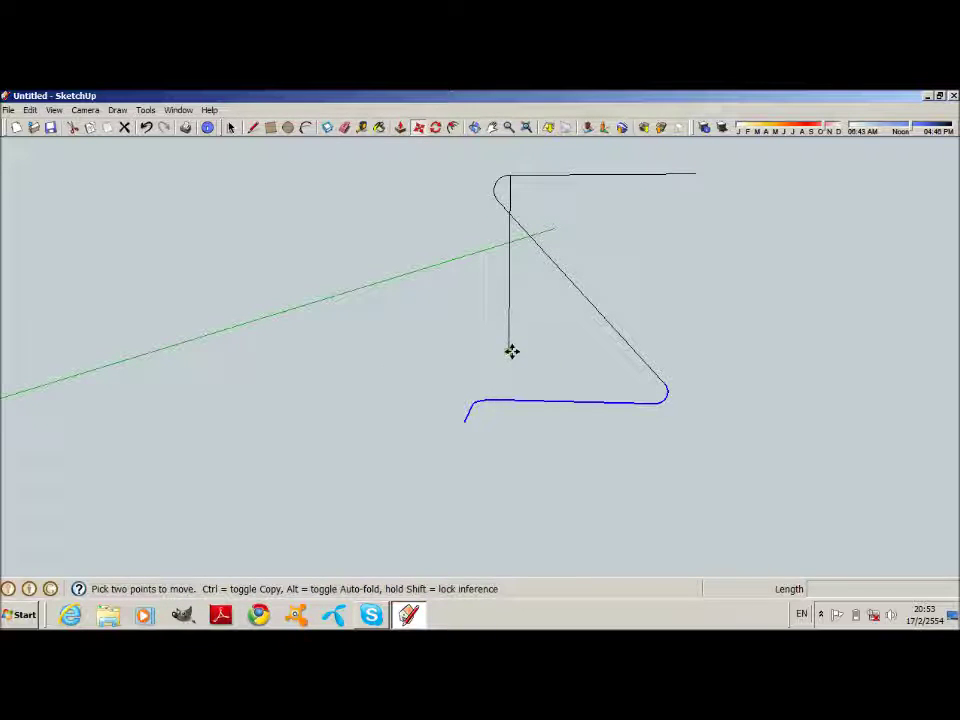
click(511, 350)
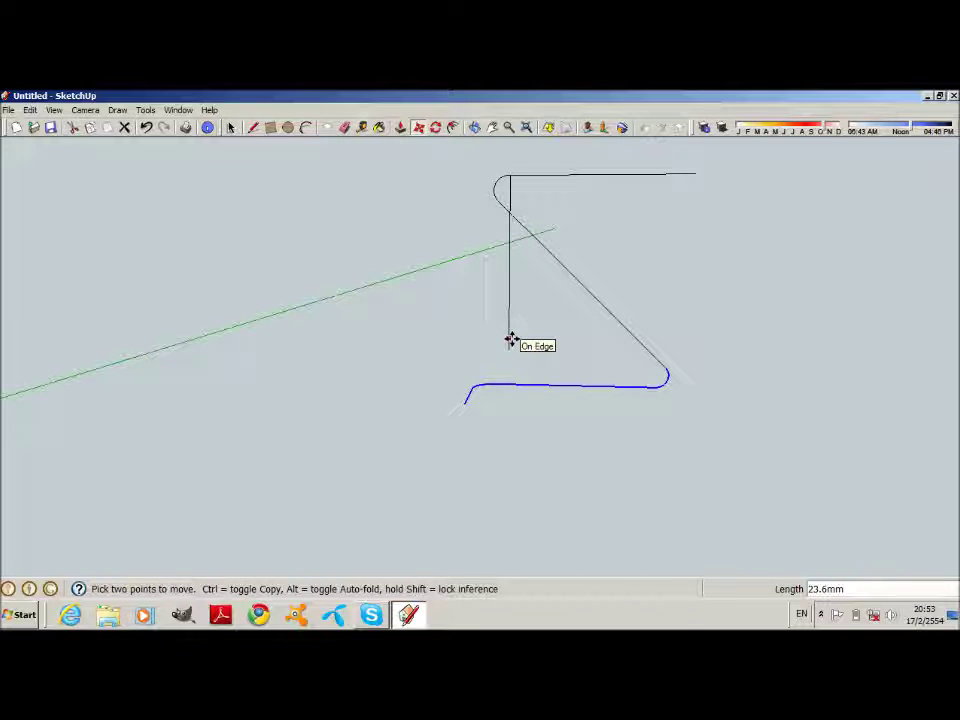
text(2.5)
key(Return)
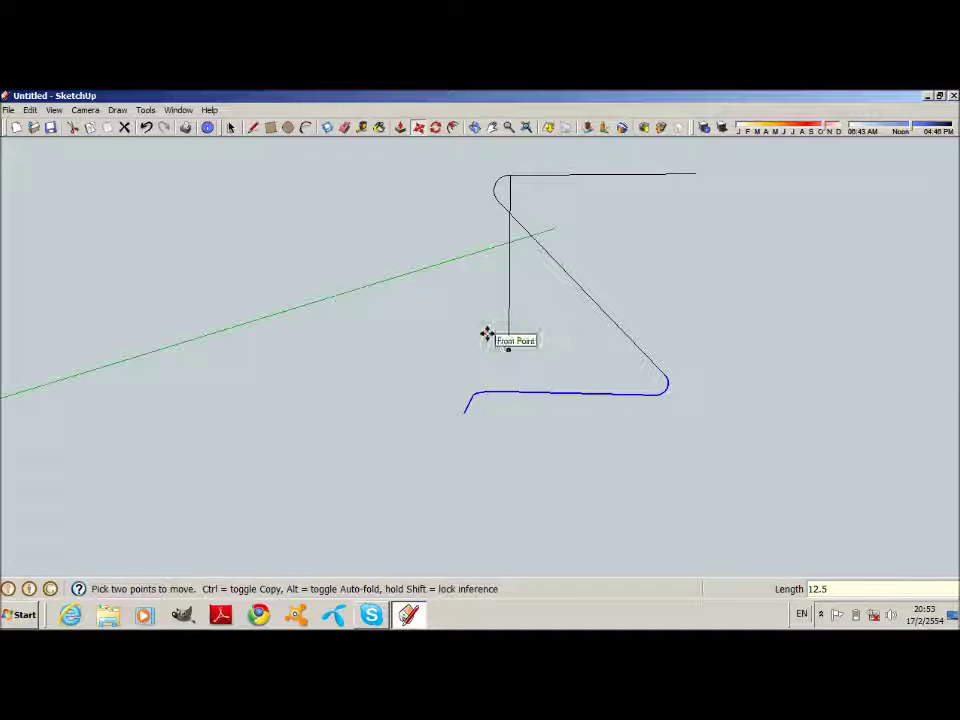
key(o)
drag(486, 332, 617, 345)
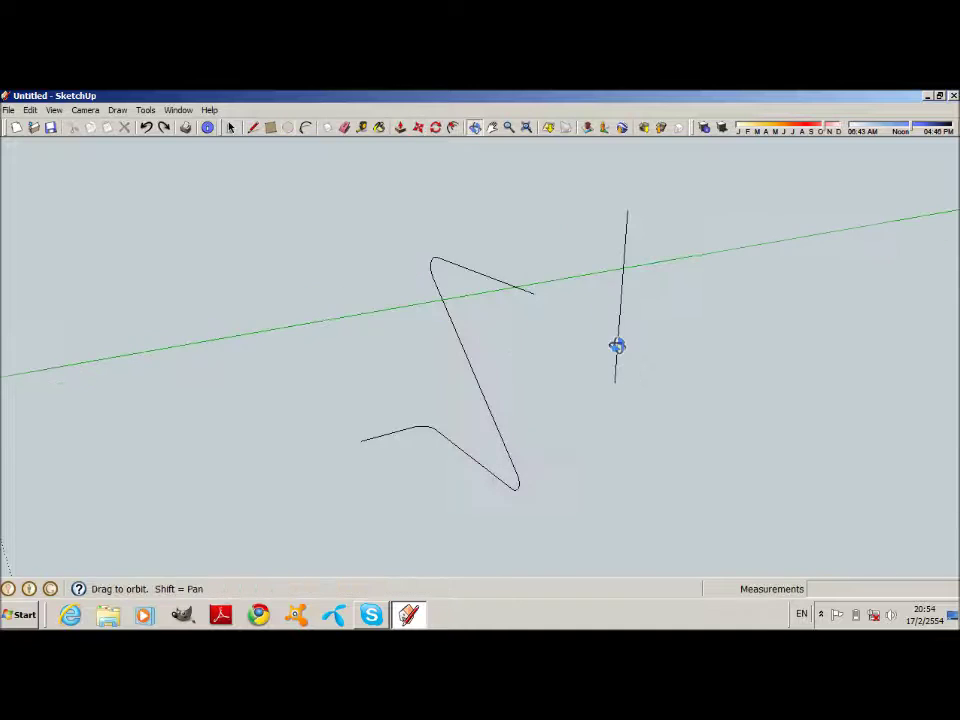
- Draw a 125 mm line along green from the upper path's end
click(253, 127)
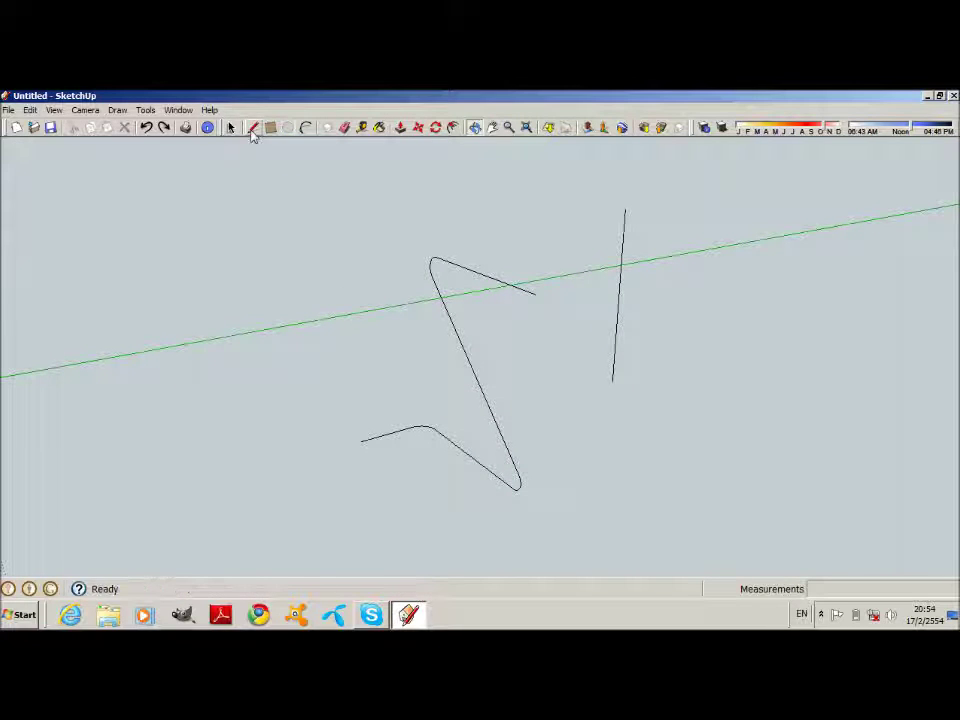
click(536, 292)
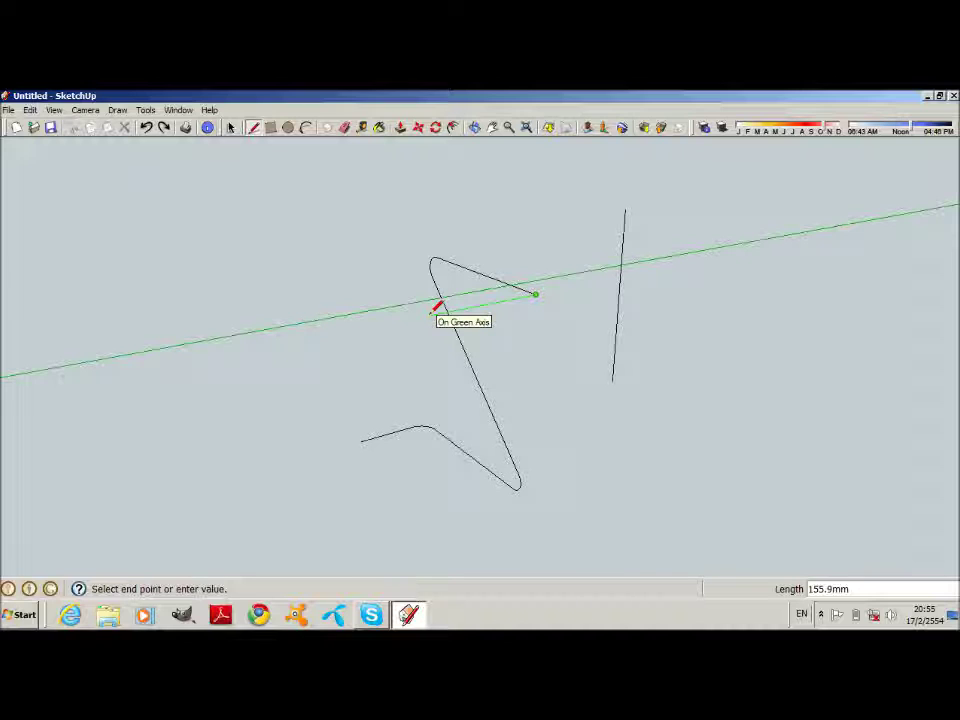
key(Return)
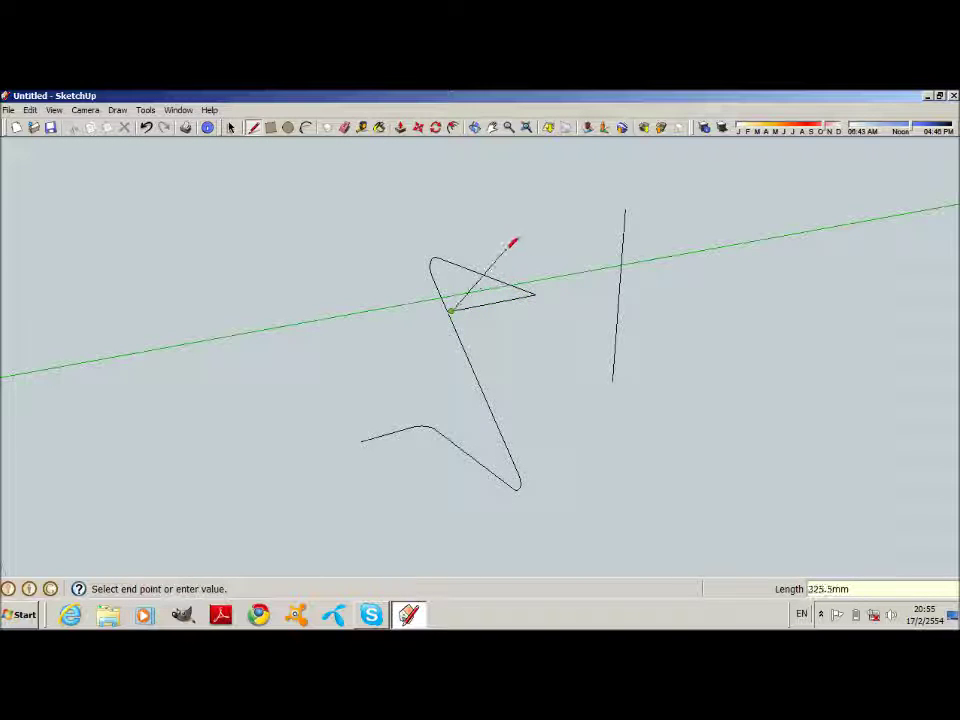
key(Escape)
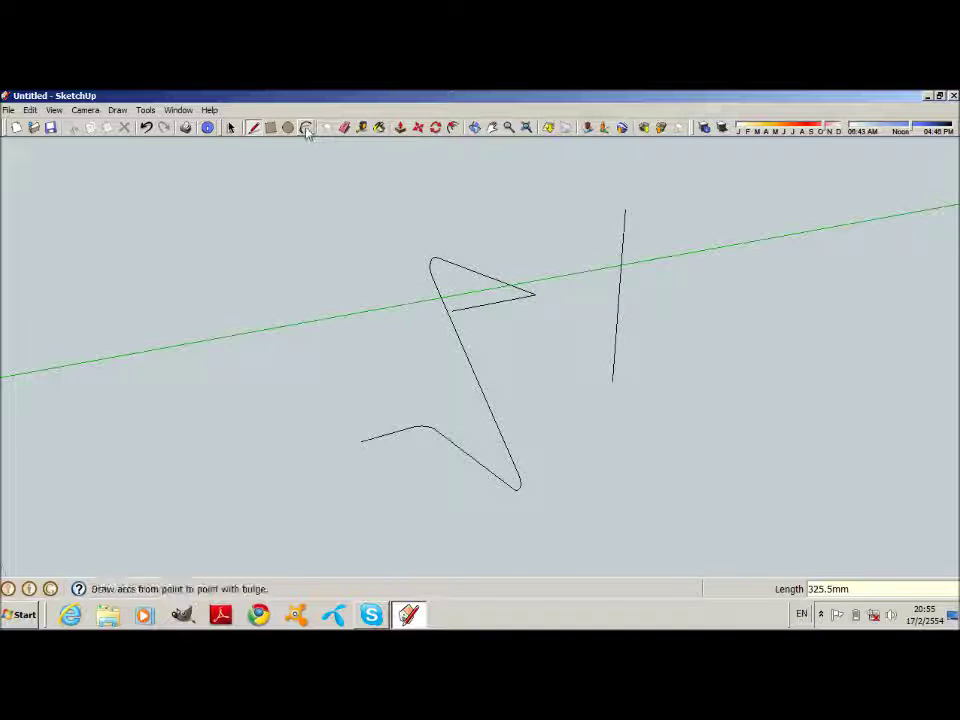
- Round the sharp tip between the new line and the path with a small arc, erasing the leftover edge
click(306, 127)
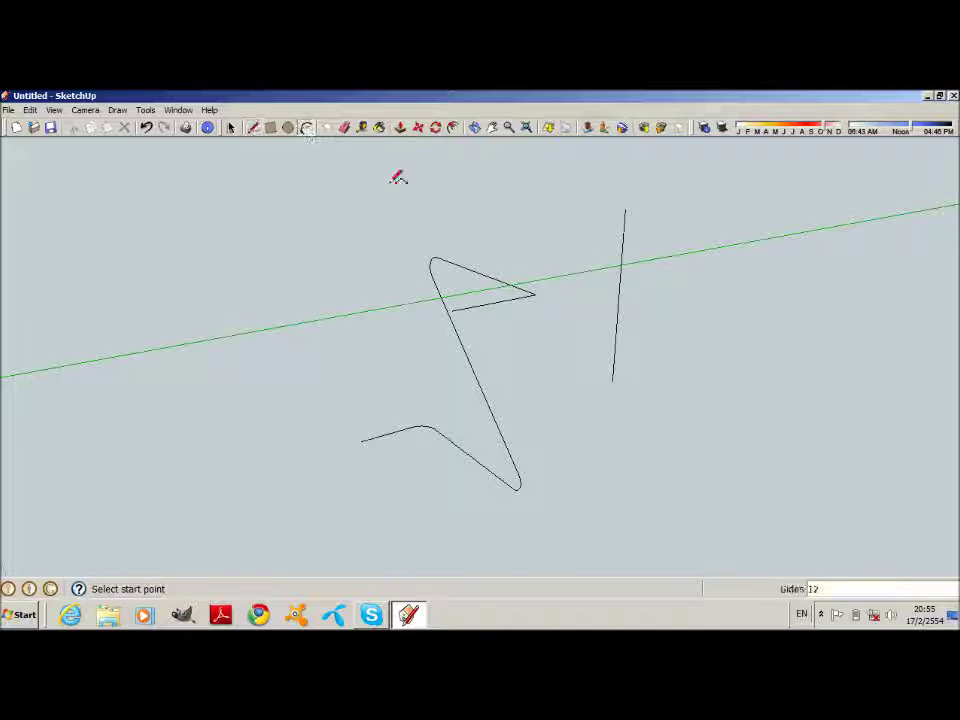
click(521, 294)
click(533, 287)
scroll(540, 280, up, 2)
scroll(538, 280, up, 2)
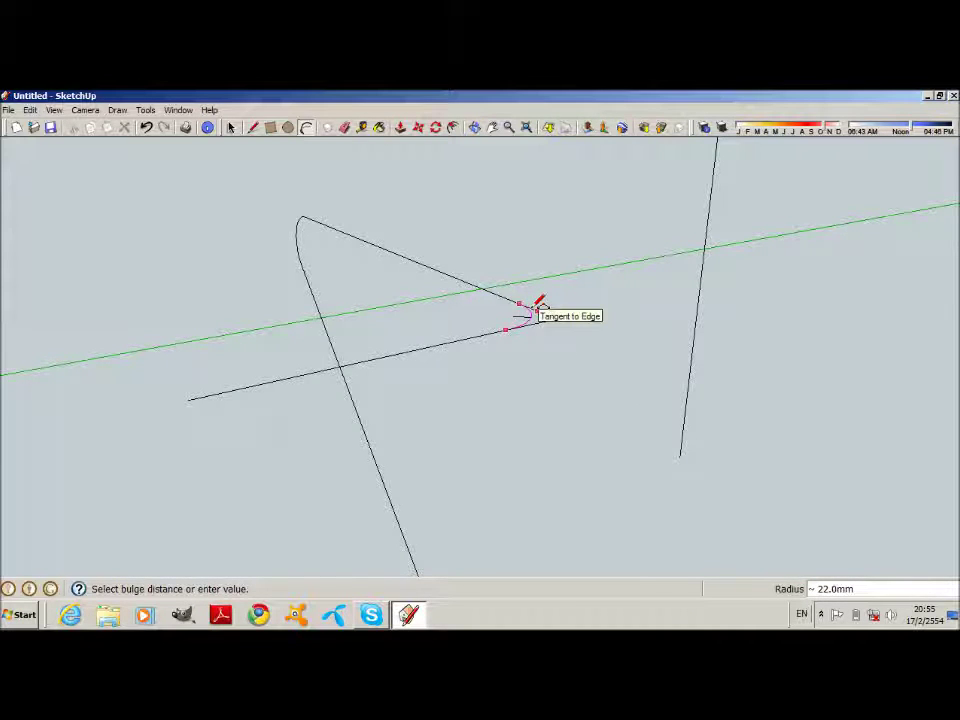
click(540, 306)
scroll(540, 300, down, 2)
scroll(537, 292, down, 2)
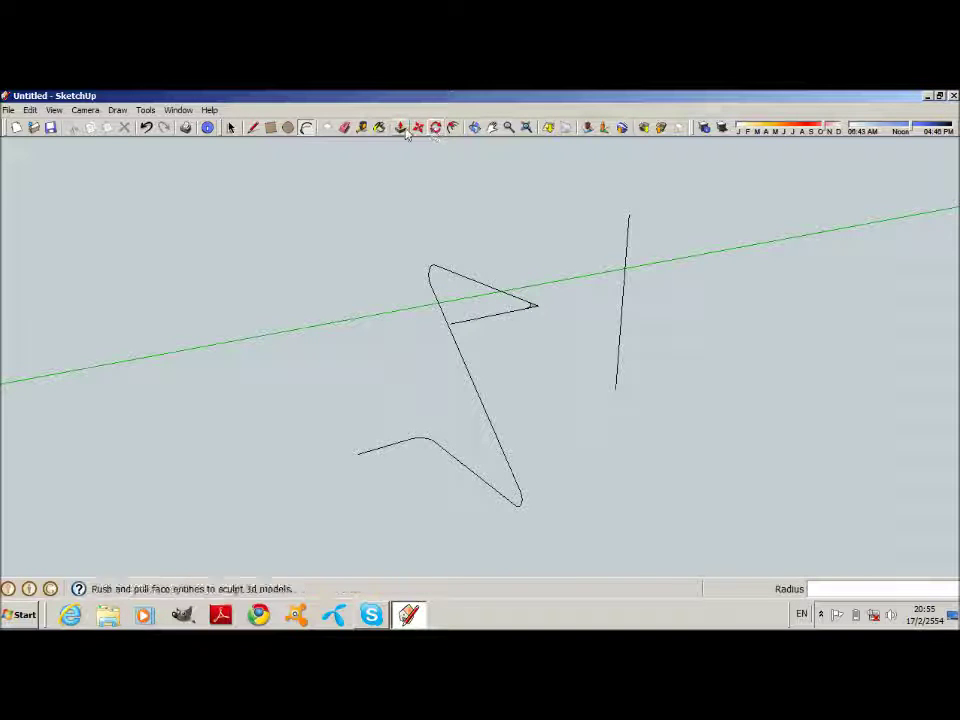
click(344, 133)
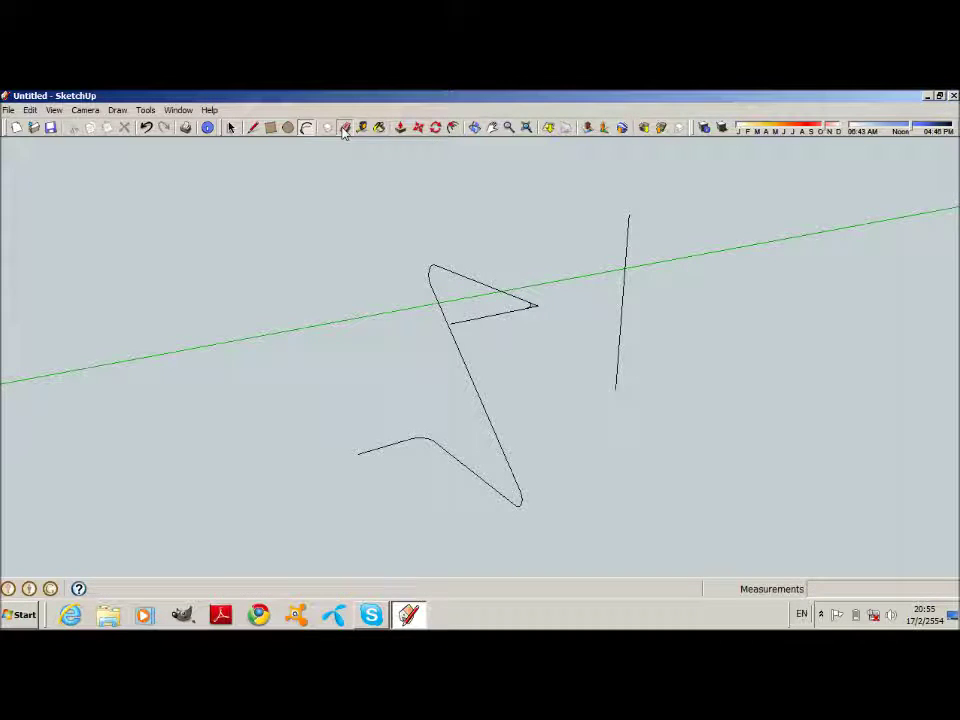
click(539, 302)
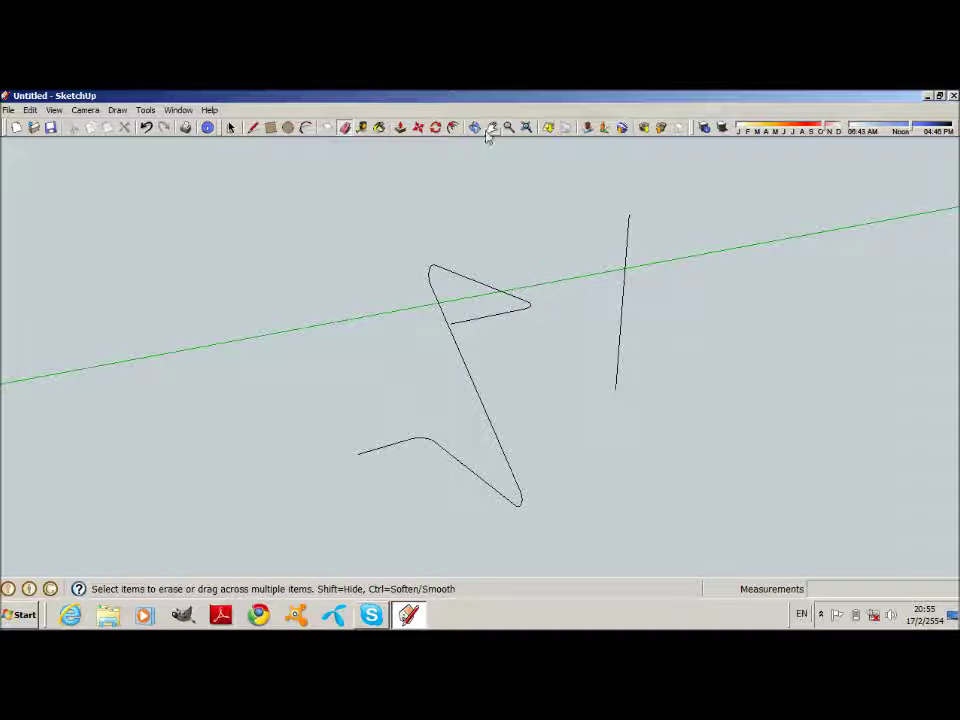
click(477, 131)
- Draw a 12.5 mm radius circle centred on the upper path's endpoint
mouse_move(476, 321)
mouse_down()
mouse_move(611, 377)
mouse_move(679, 337)
mouse_move(589, 343)
mouse_move(612, 286)
mouse_up()
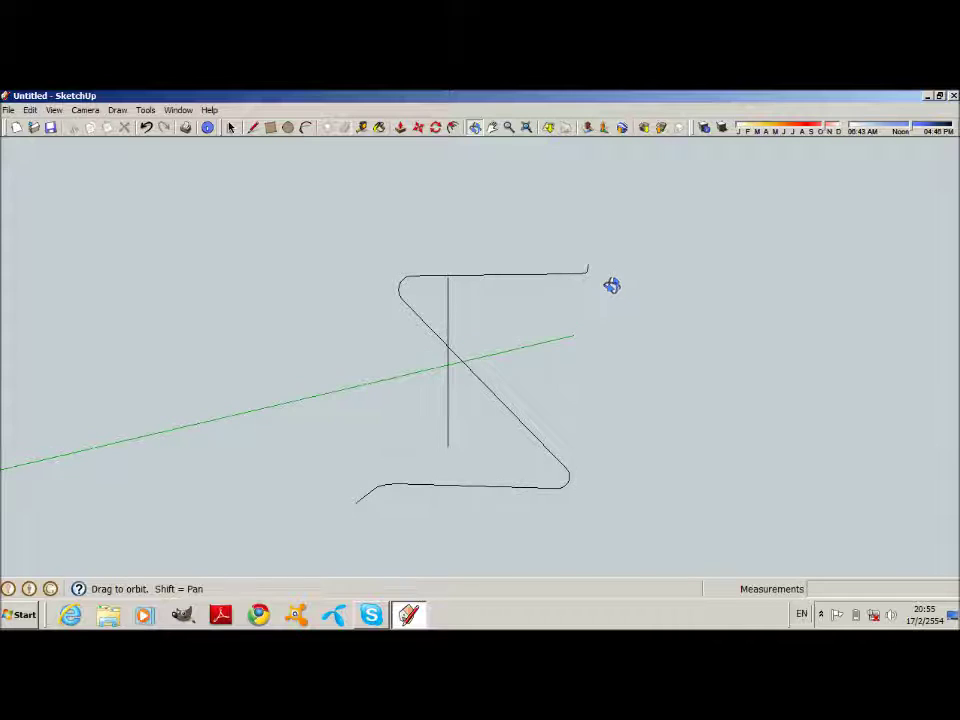
click(289, 131)
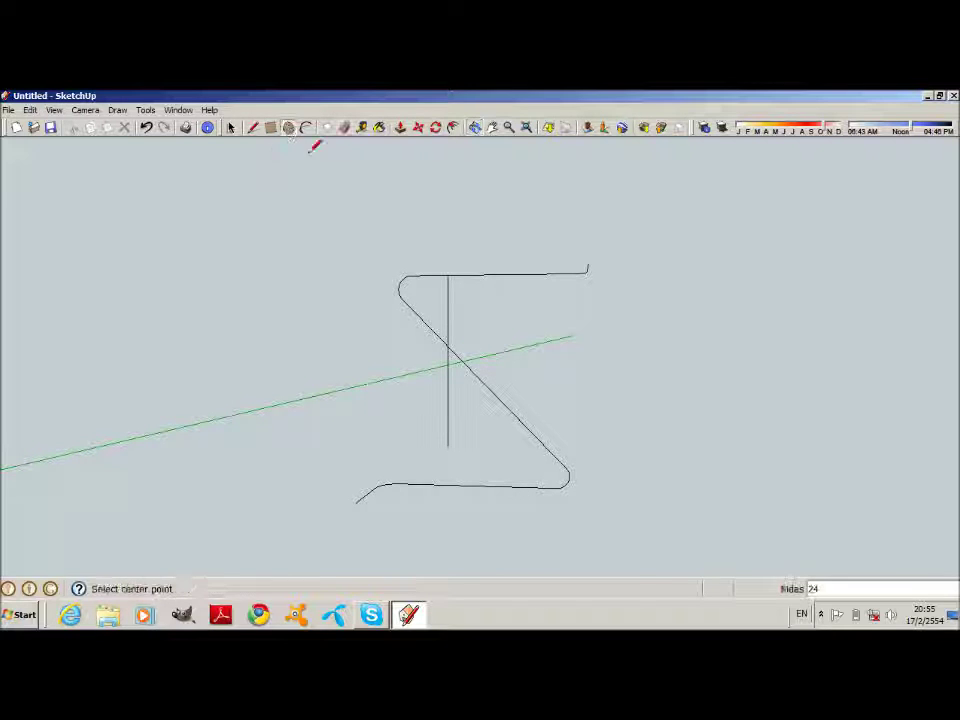
click(587, 270)
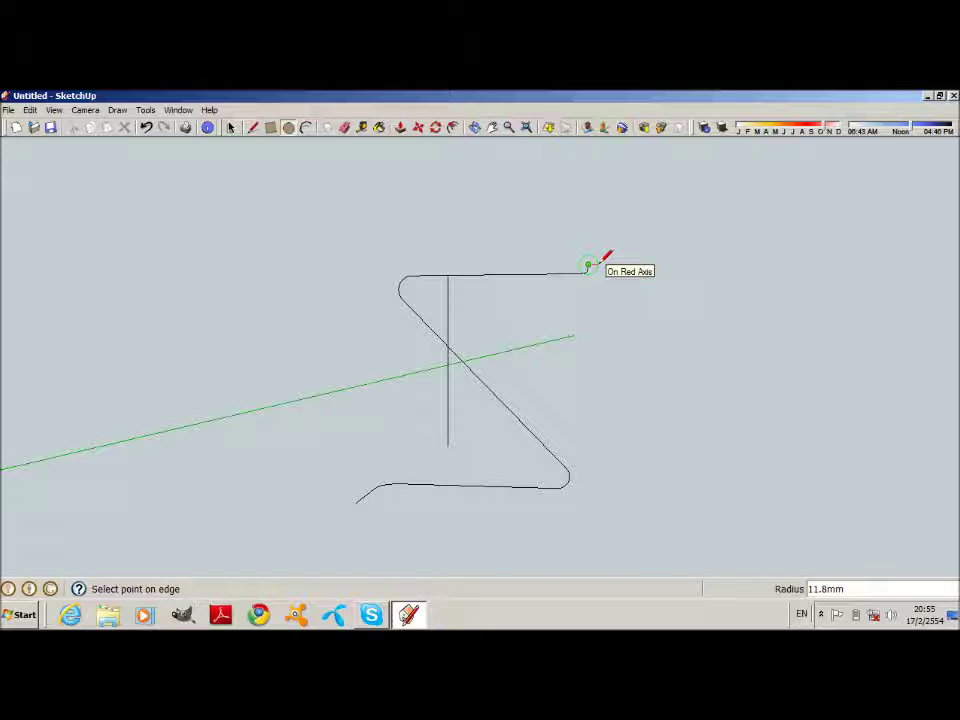
text(2.5)
key(Return)
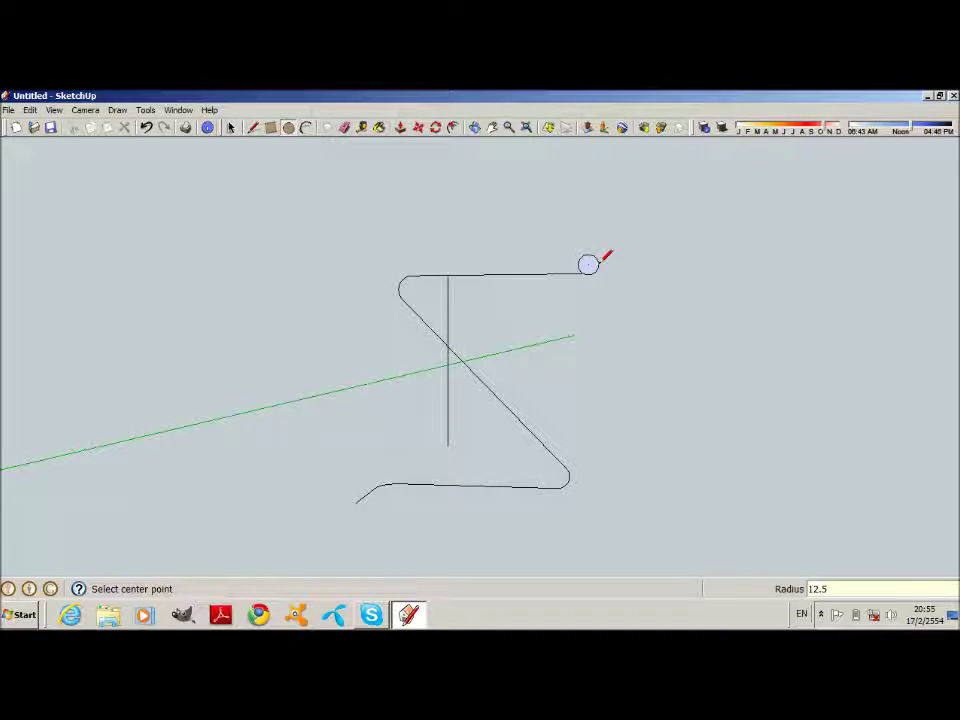
mouse_move(514, 231)
middle_down()
mouse_move(647, 342)
mouse_move(604, 437)
mouse_move(509, 411)
middle_up()
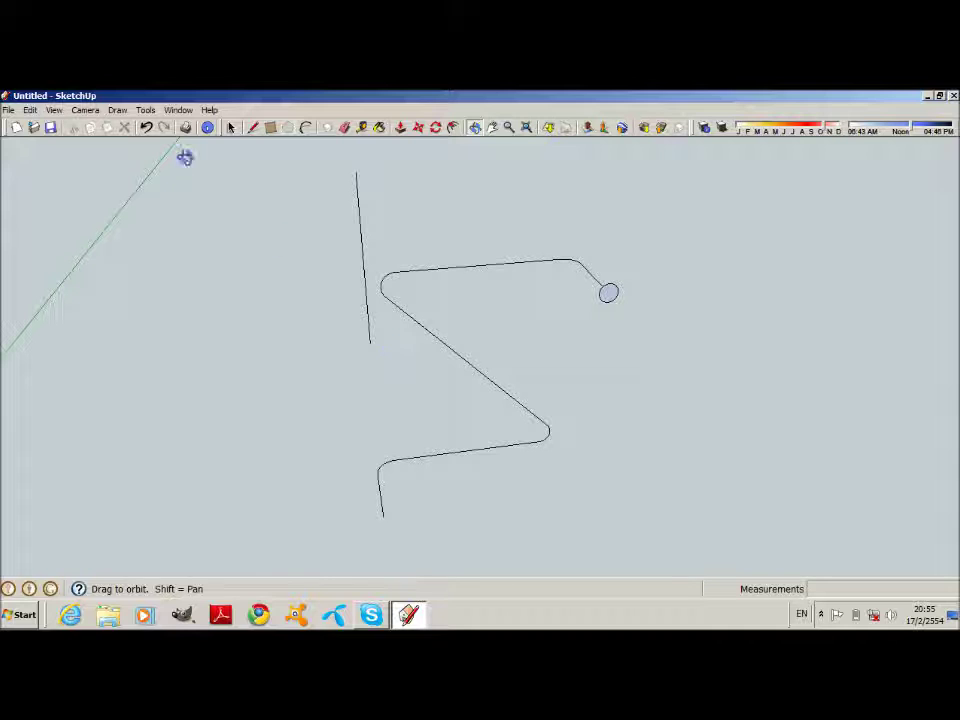
click(230, 128)
- Select every path edge and sweep the circle along them with Follow Me
click(380, 500)
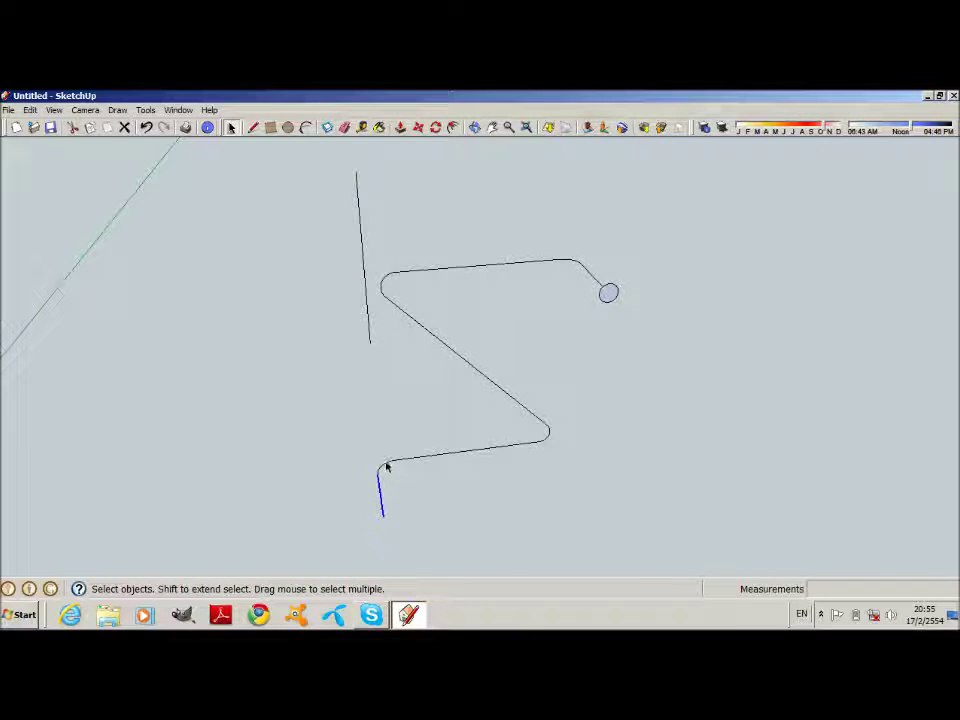
shift+click(392, 463)
shift+click(402, 458)
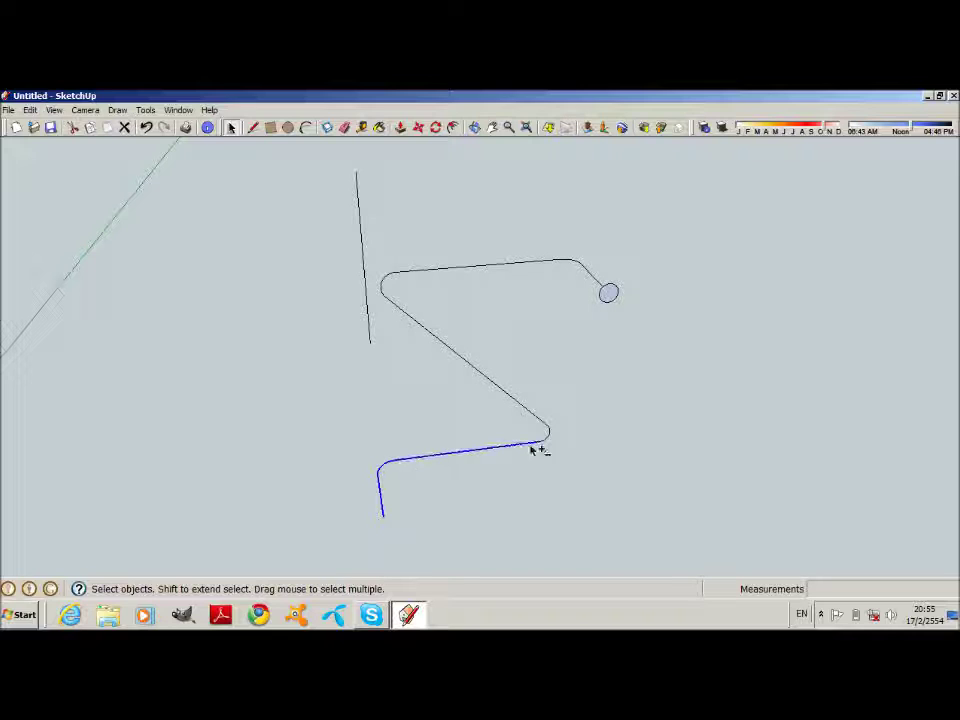
shift+click(548, 432)
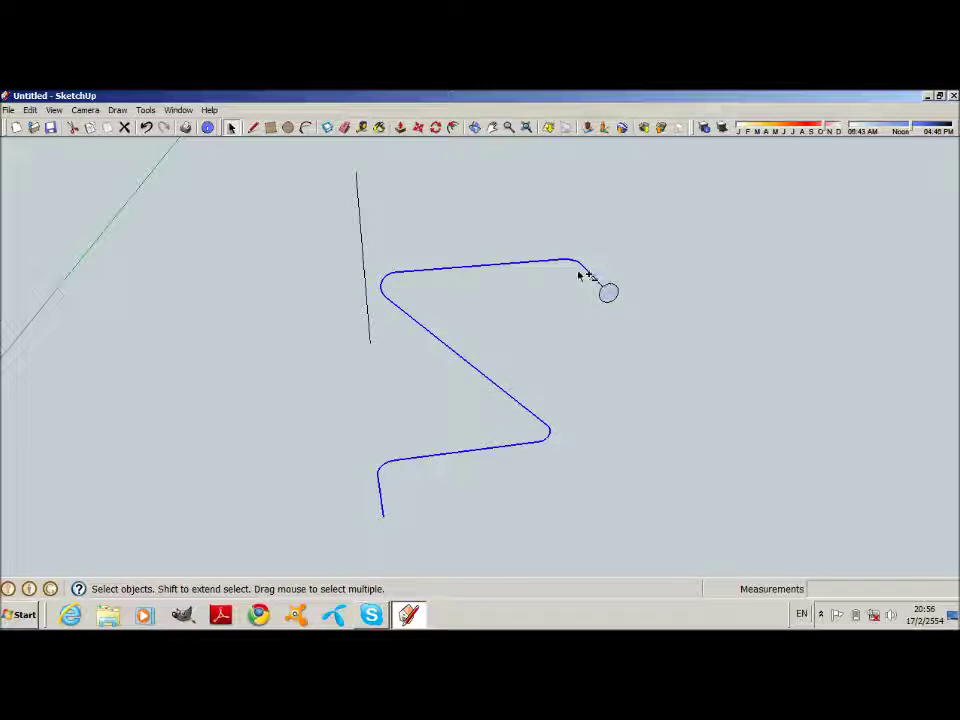
click(146, 111)
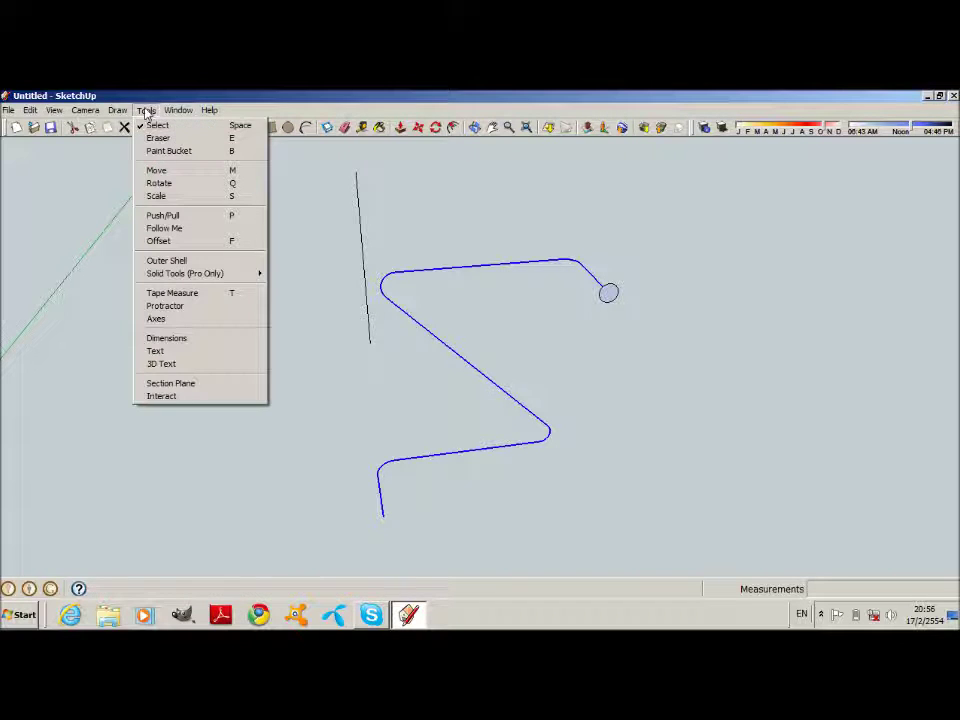
click(165, 229)
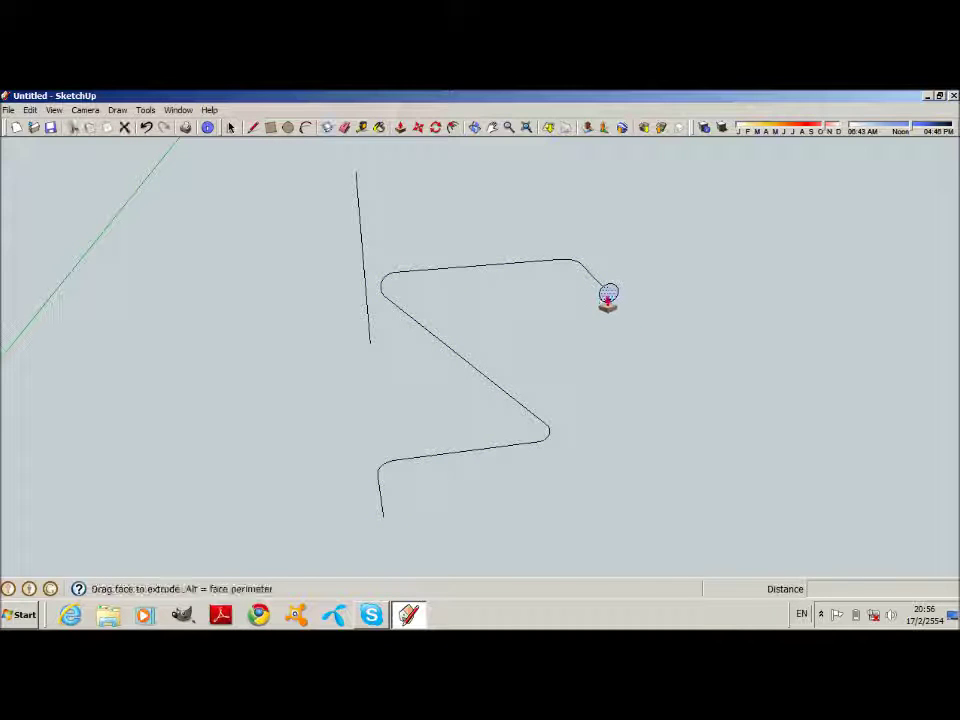
click(608, 300)
key(space)
mouse_move(285, 225)
mouse_down()
mouse_move(673, 510)
mouse_move(677, 537)
mouse_up()
right_click(477, 375)
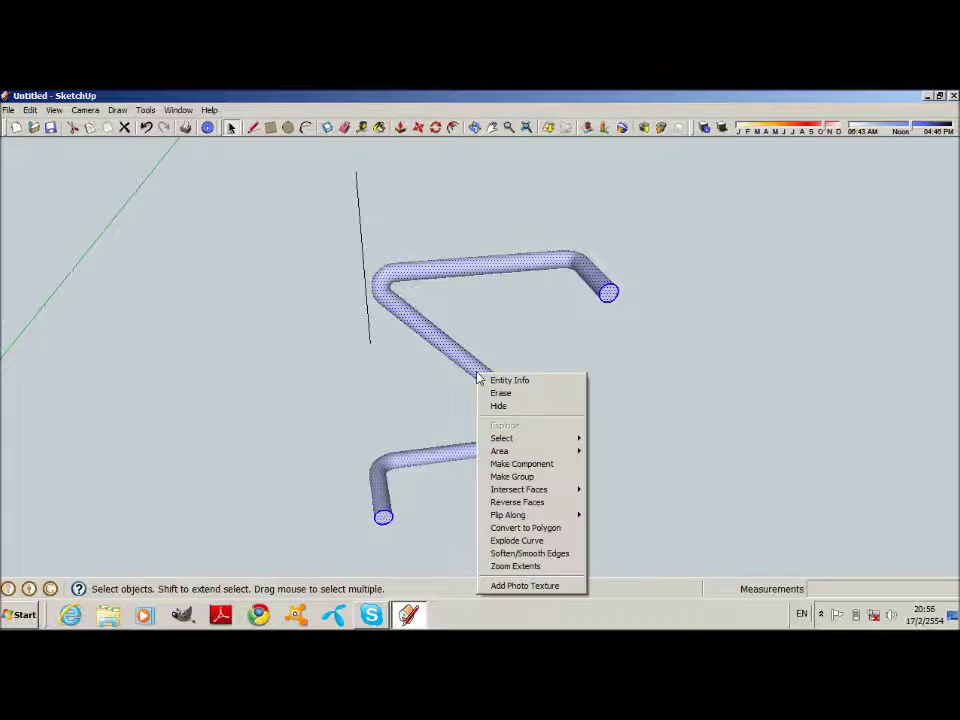
click(501, 502)
click(447, 185)
click(475, 127)
mouse_move(563, 345)
mouse_down()
mouse_move(385, 366)
mouse_move(416, 381)
mouse_move(396, 317)
mouse_up()
scroll(412, 257, down, 2)
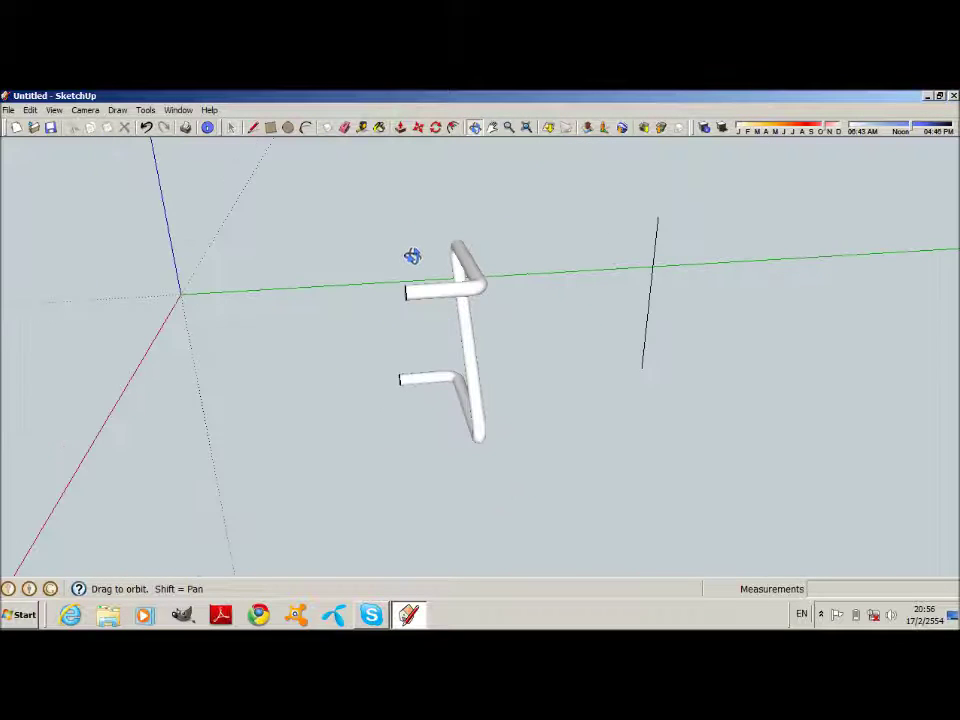
scroll(412, 257, down, 2)
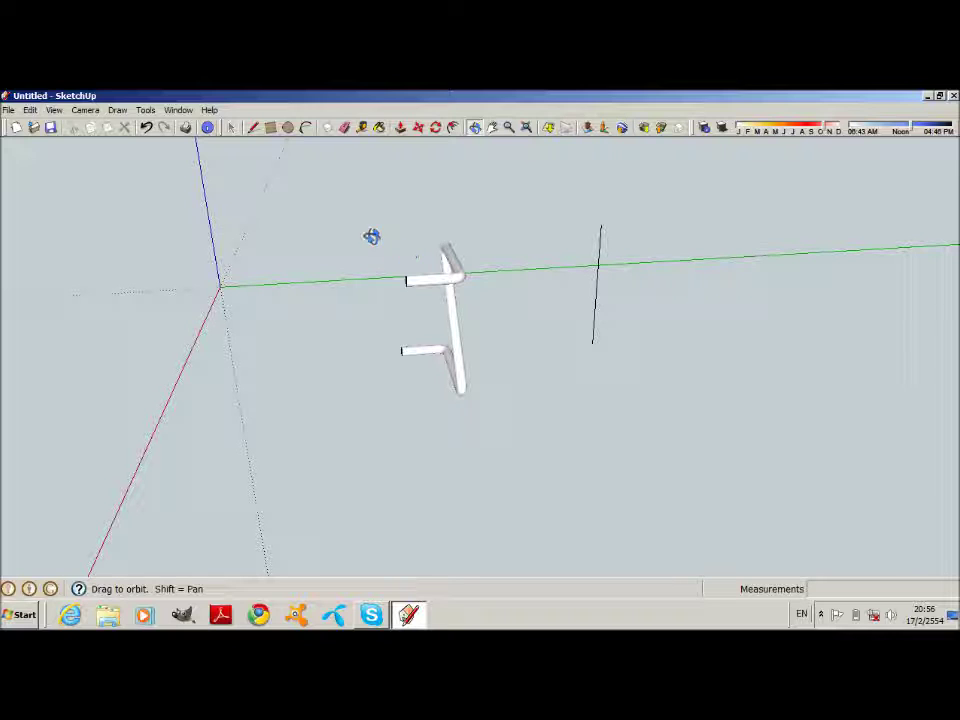
click(230, 128)
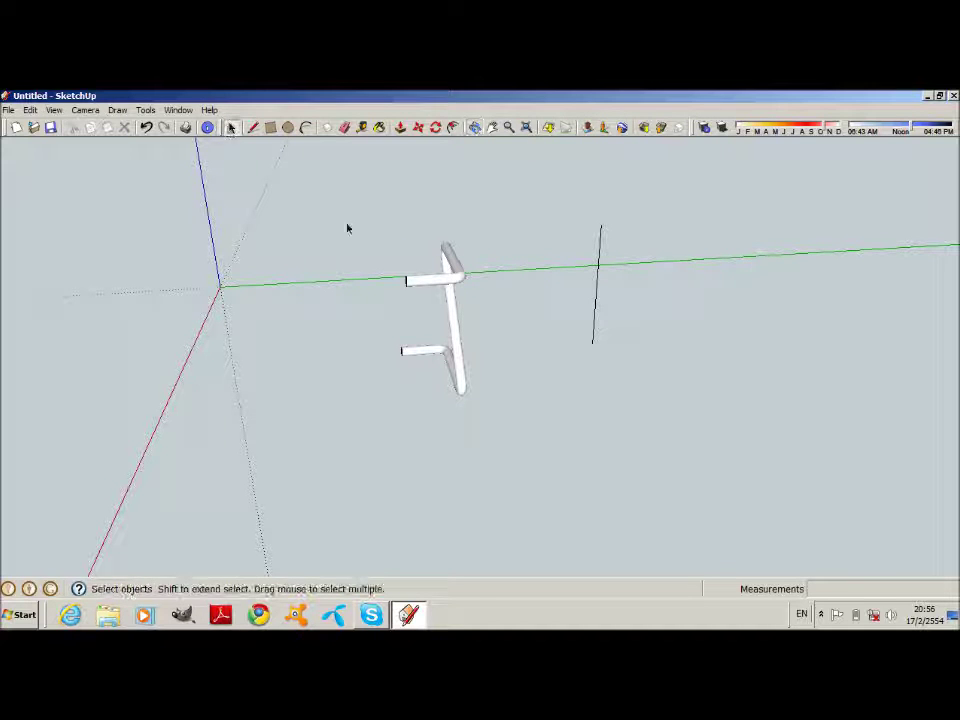
scroll(429, 289, up, 1)
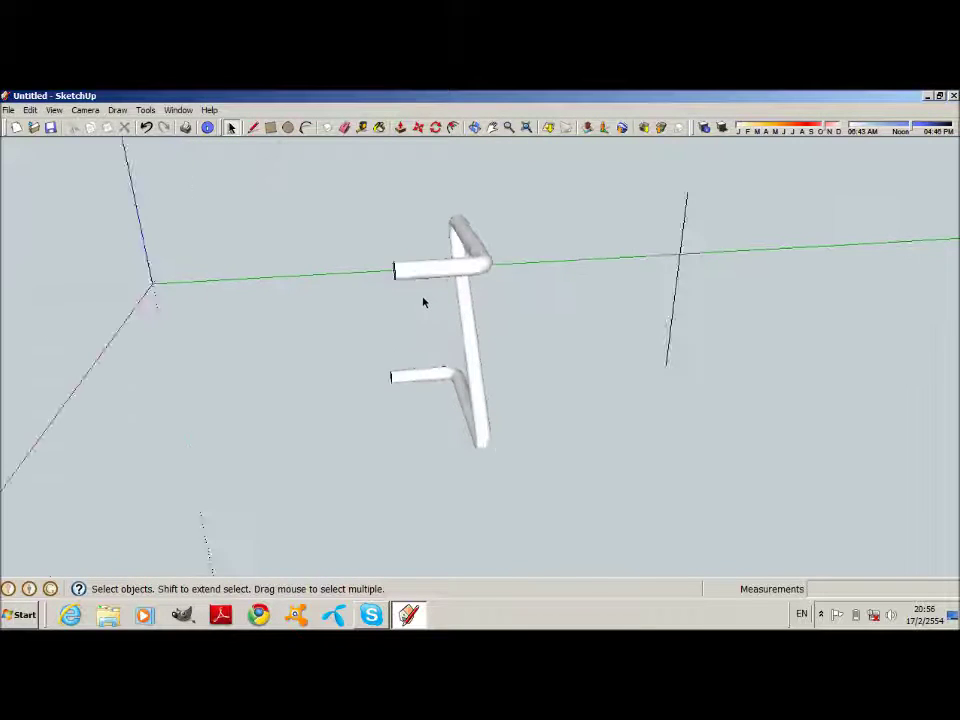
scroll(422, 302, up, 3)
click(253, 127)
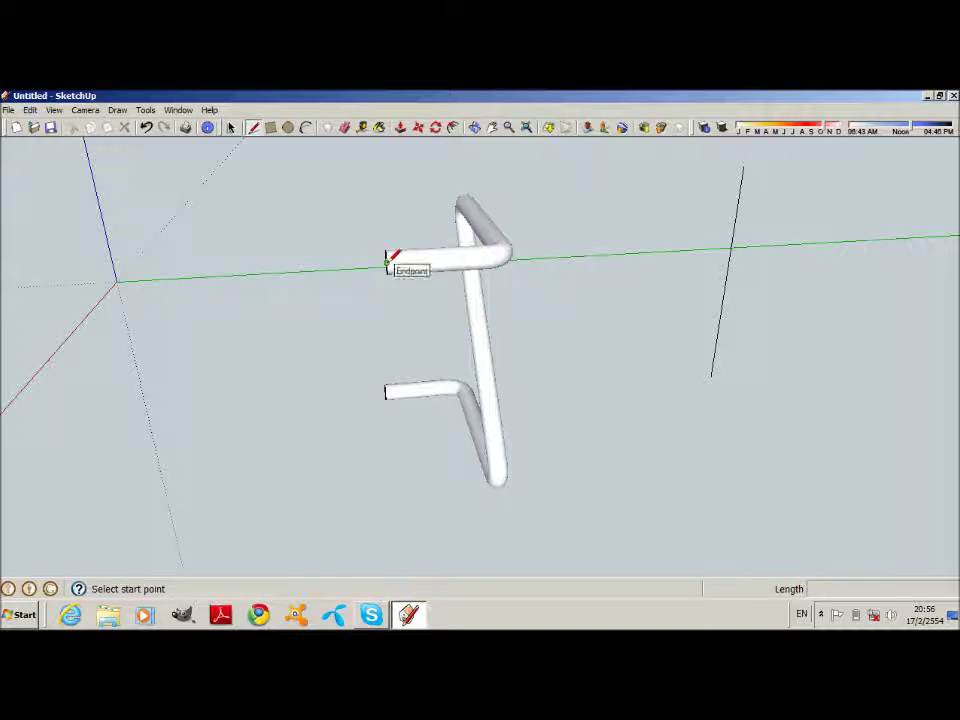
- Draw a 16.1 mm edge across the upper tube end and select the whole bent pipe
click(389, 262)
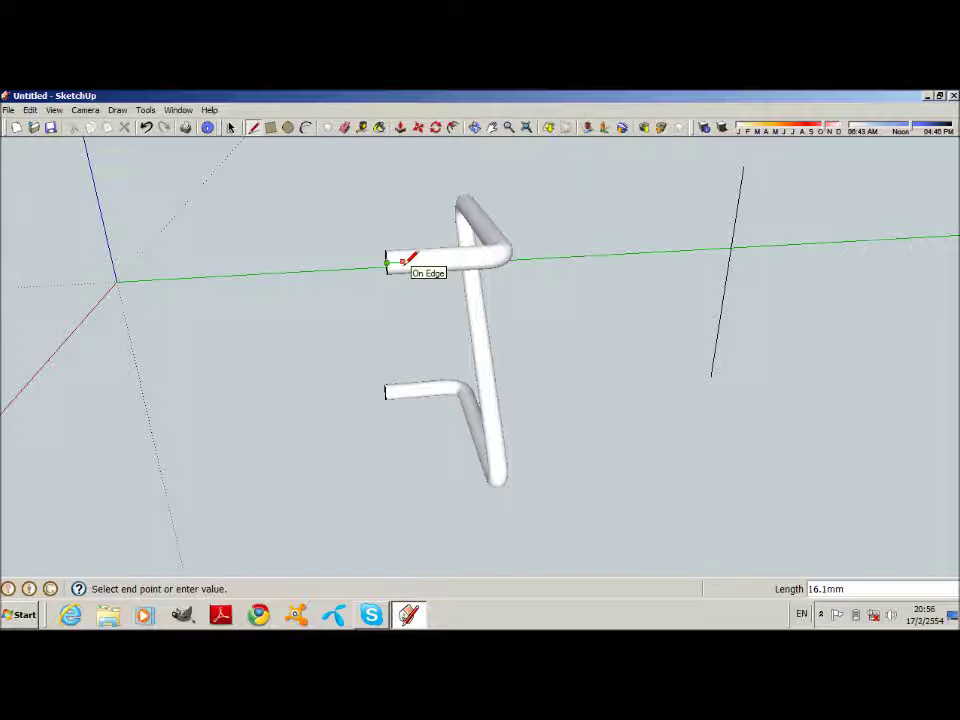
click(402, 262)
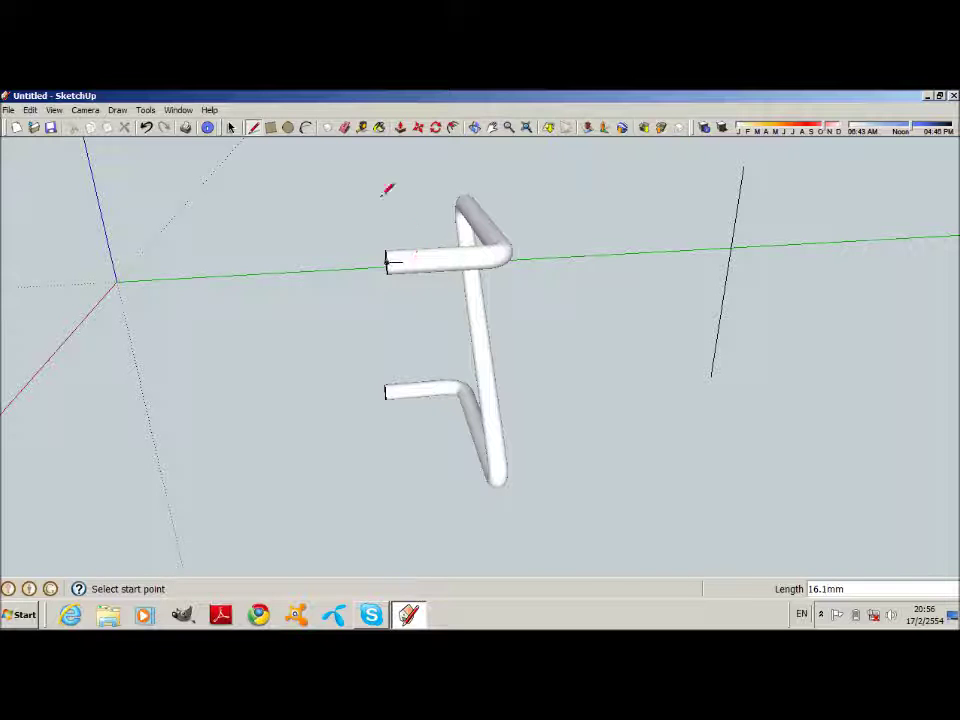
click(231, 127)
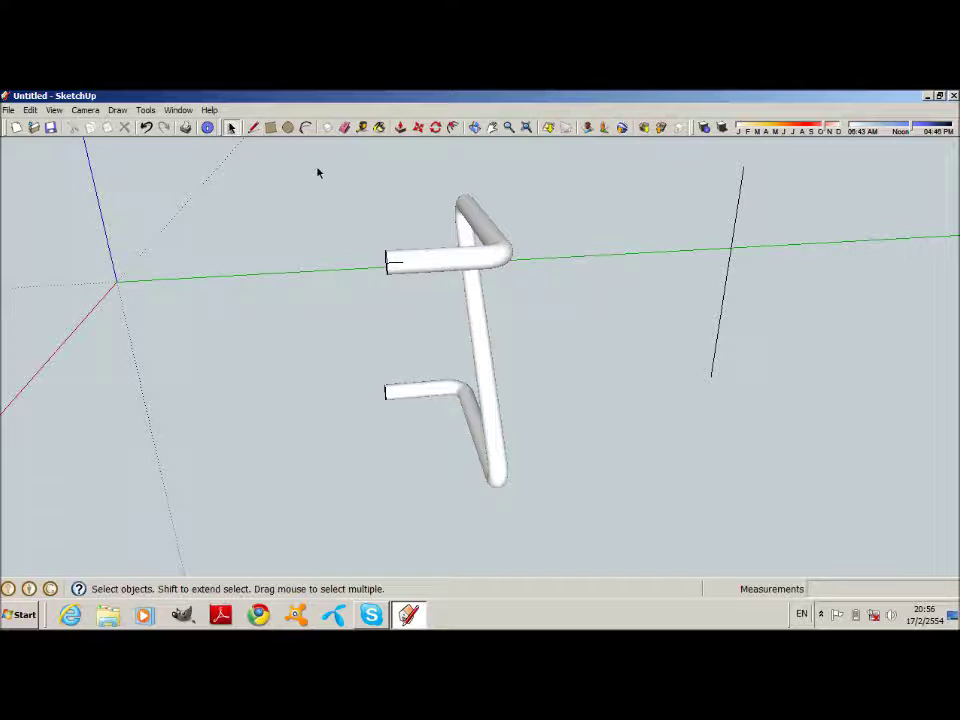
drag(318, 172, 553, 512)
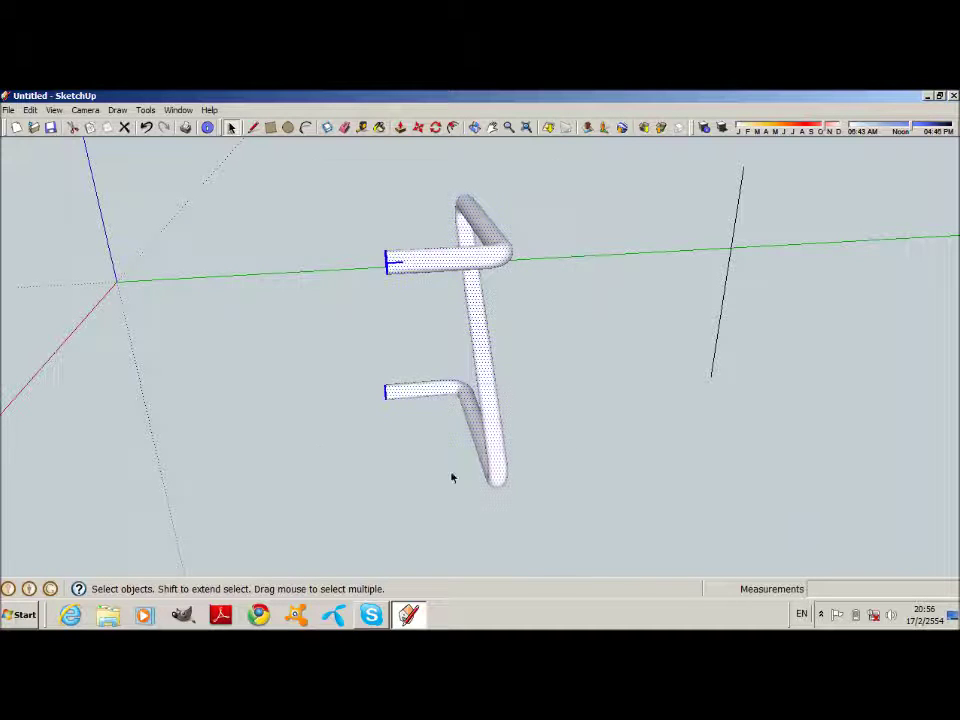
middle_drag(236, 233, 632, 336)
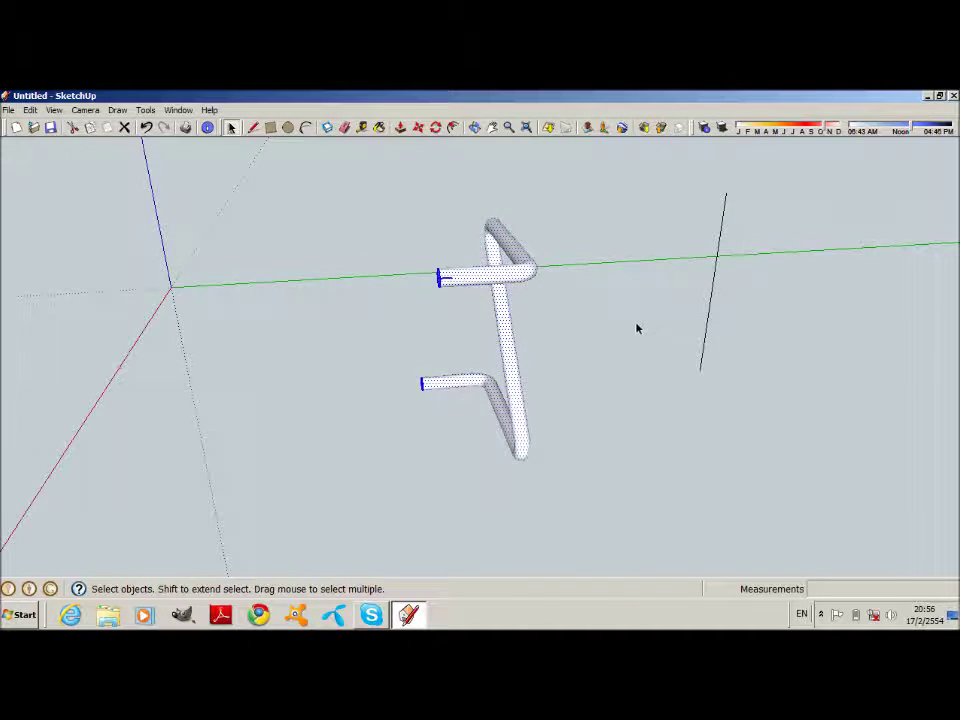
scroll(636, 328, down, 2)
click(418, 127)
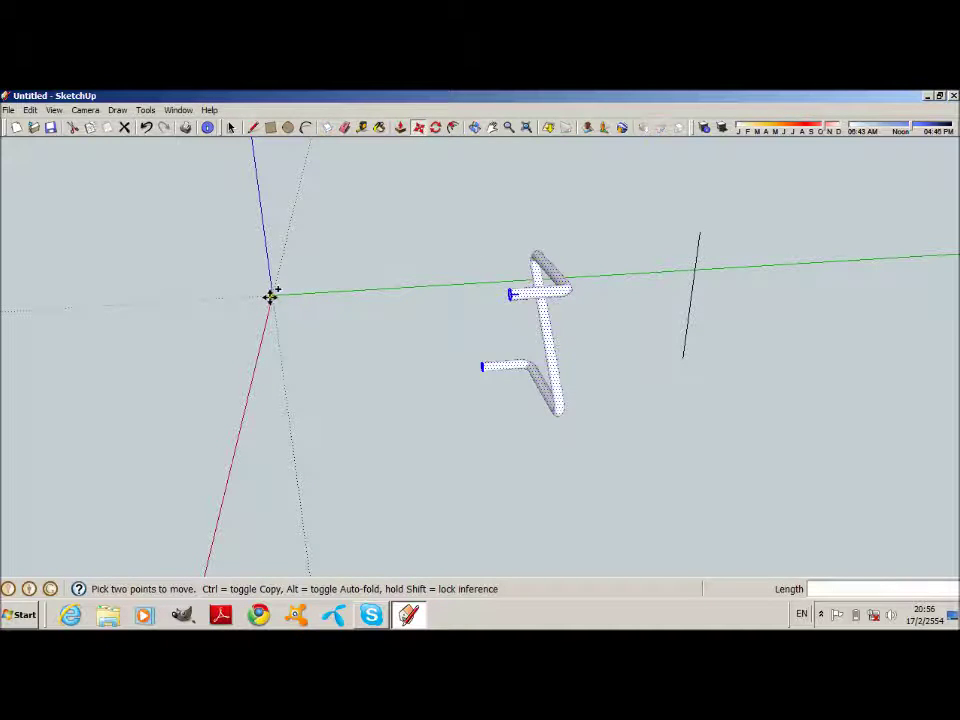
- Copy the pipe left along green and mirror the copy at green scale -1
click(270, 297)
key(ctrl)
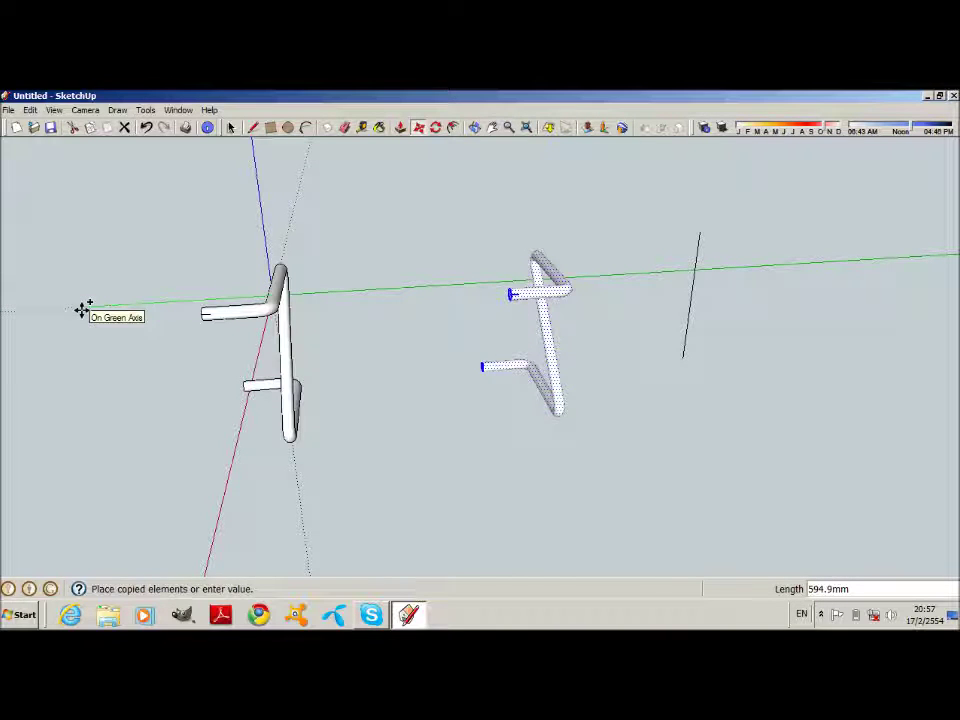
click(83, 308)
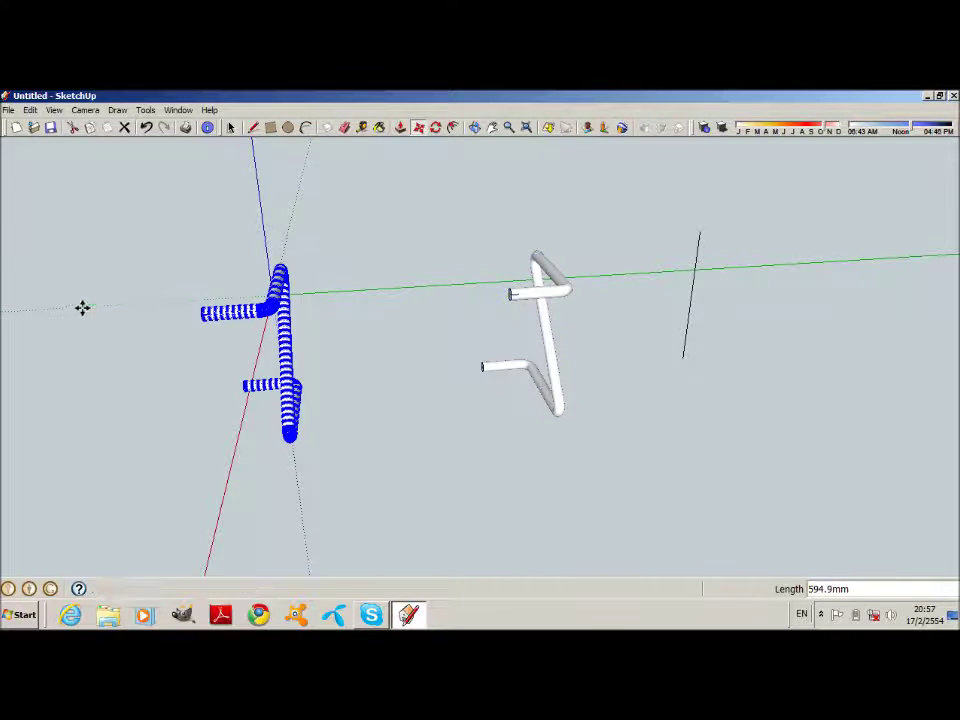
click(150, 111)
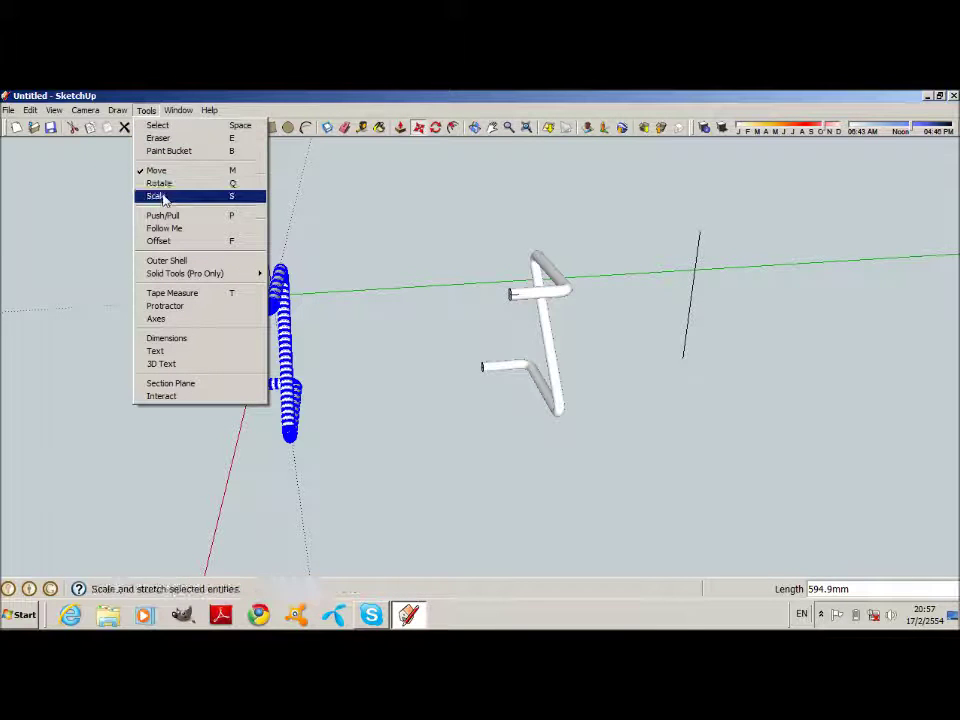
click(160, 196)
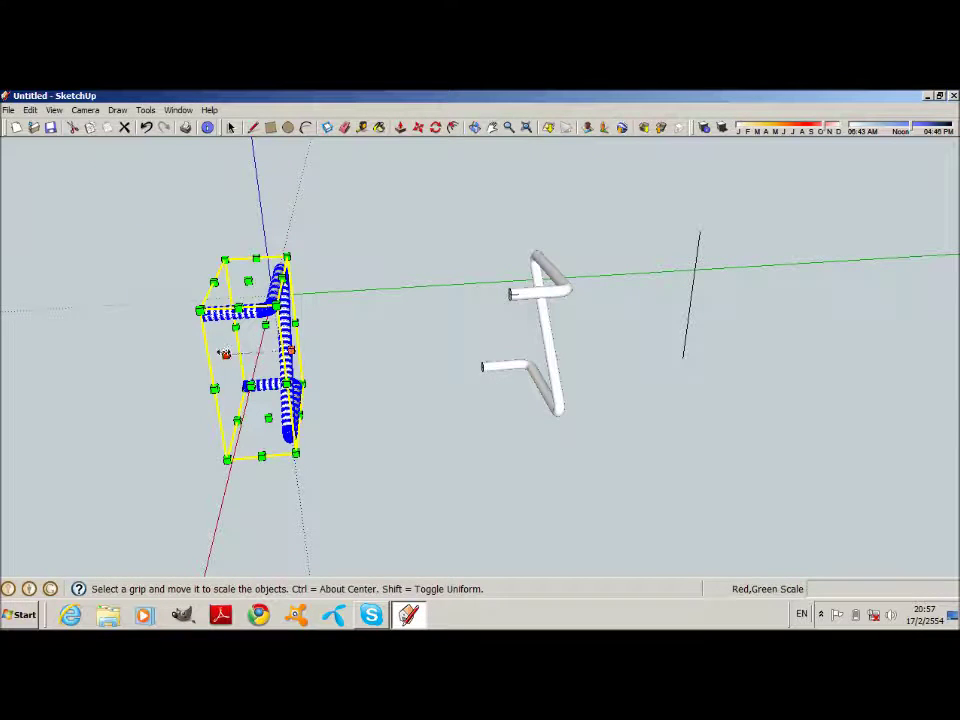
drag(225, 353, 355, 344)
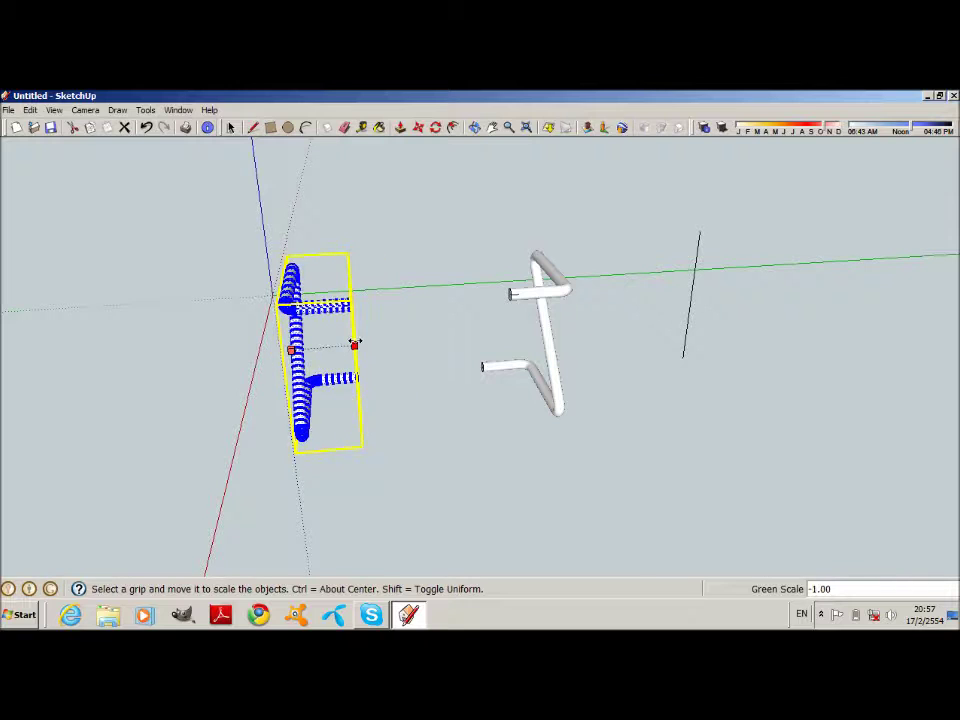
click(362, 332)
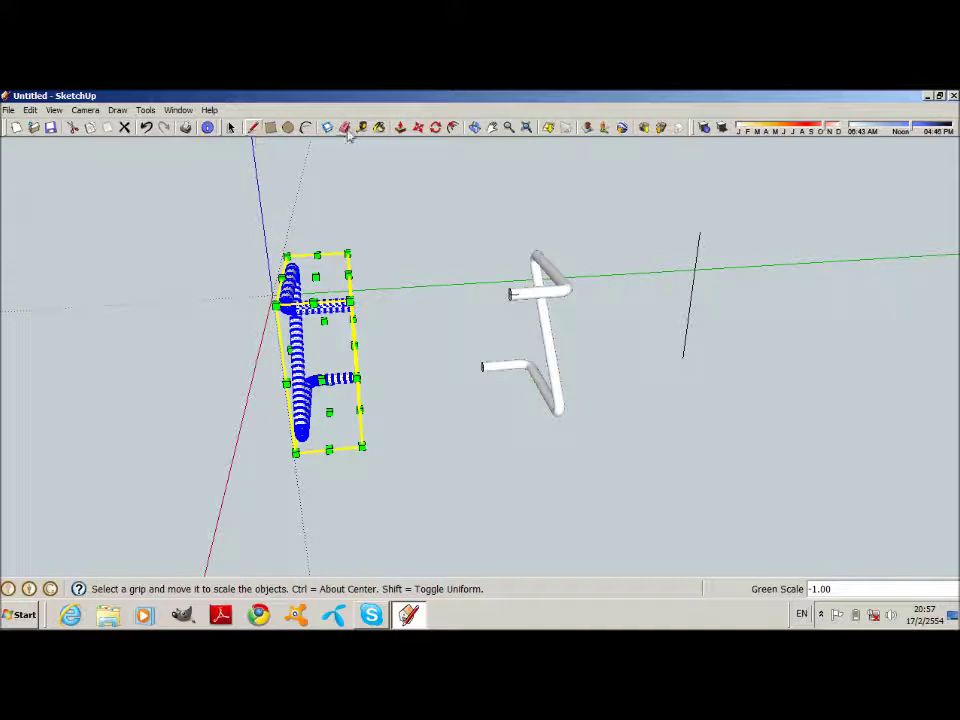
- Move the mirrored copy 319.9 mm so its arm meets the original's endpoint
click(418, 127)
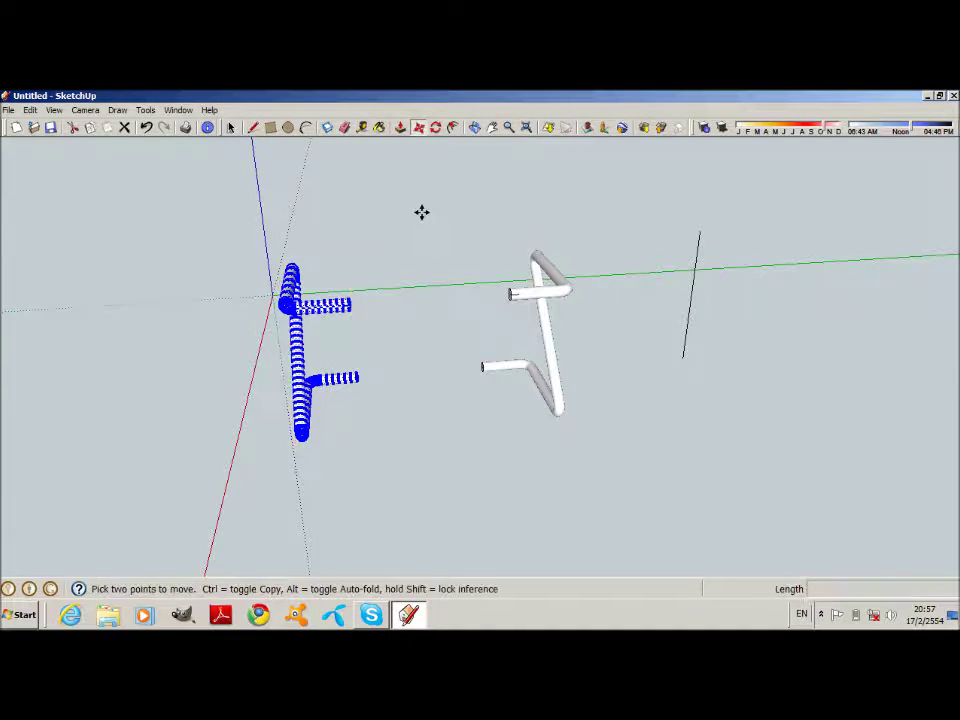
click(356, 305)
scroll(500, 301, up, 2)
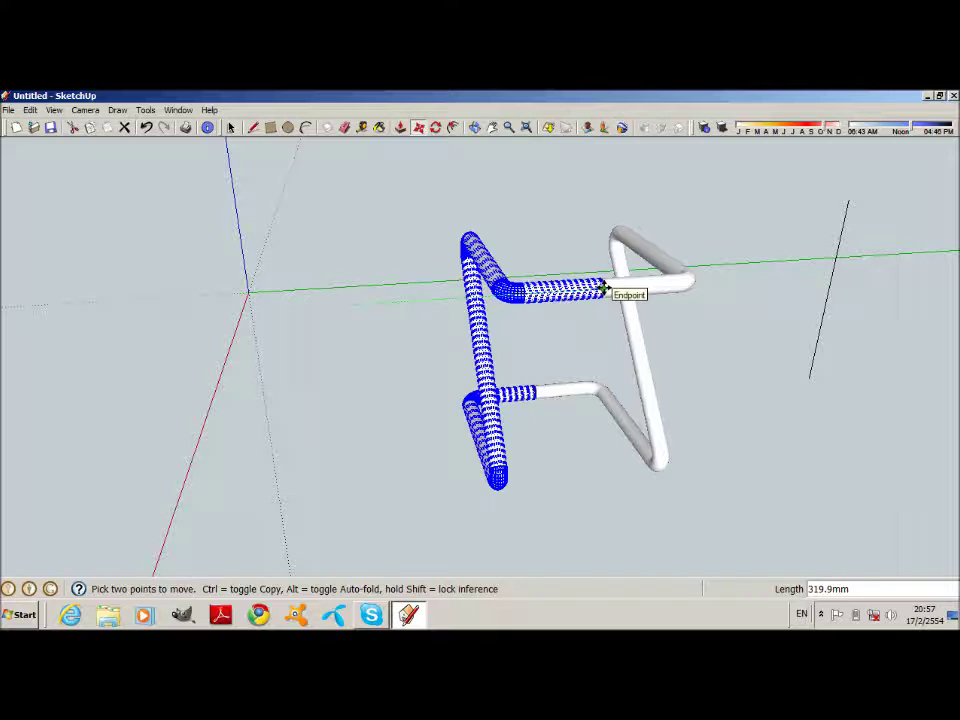
click(604, 287)
- Draw a 334.4 mm diagonal joining the open tube ends of the original and mirrored pipes
mouse_move(517, 199)
middle_down()
mouse_move(460, 296)
mouse_move(468, 351)
middle_up()
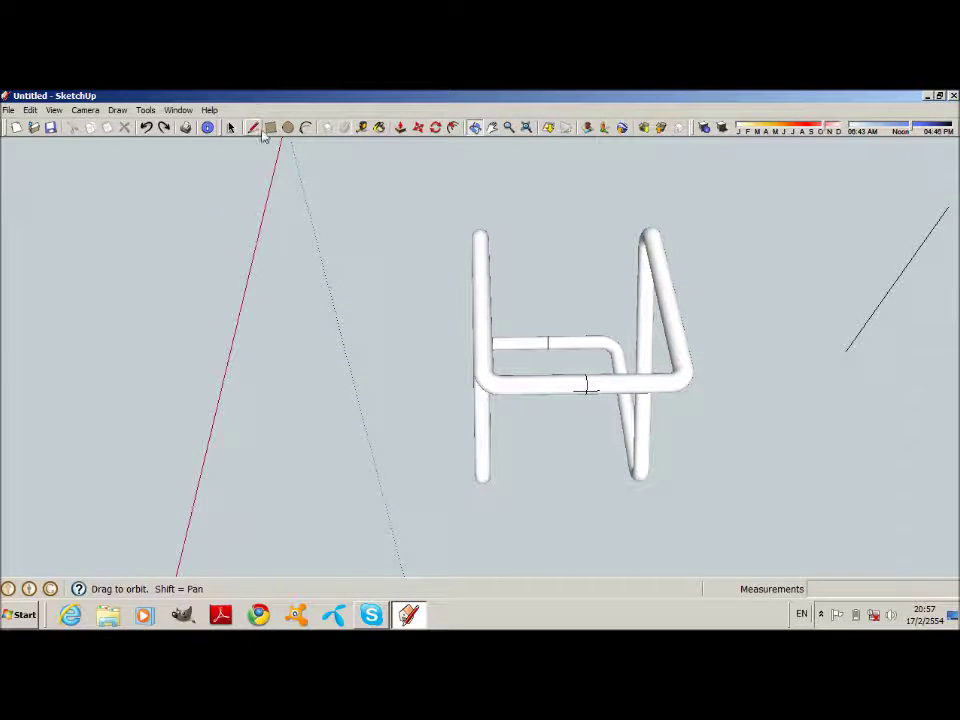
click(253, 128)
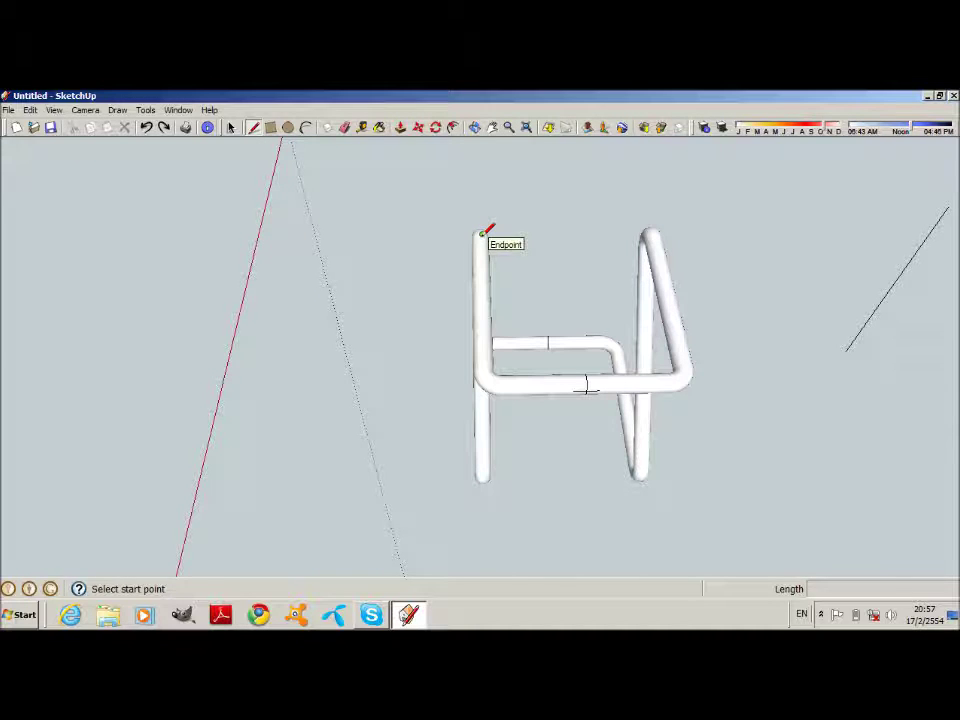
click(482, 233)
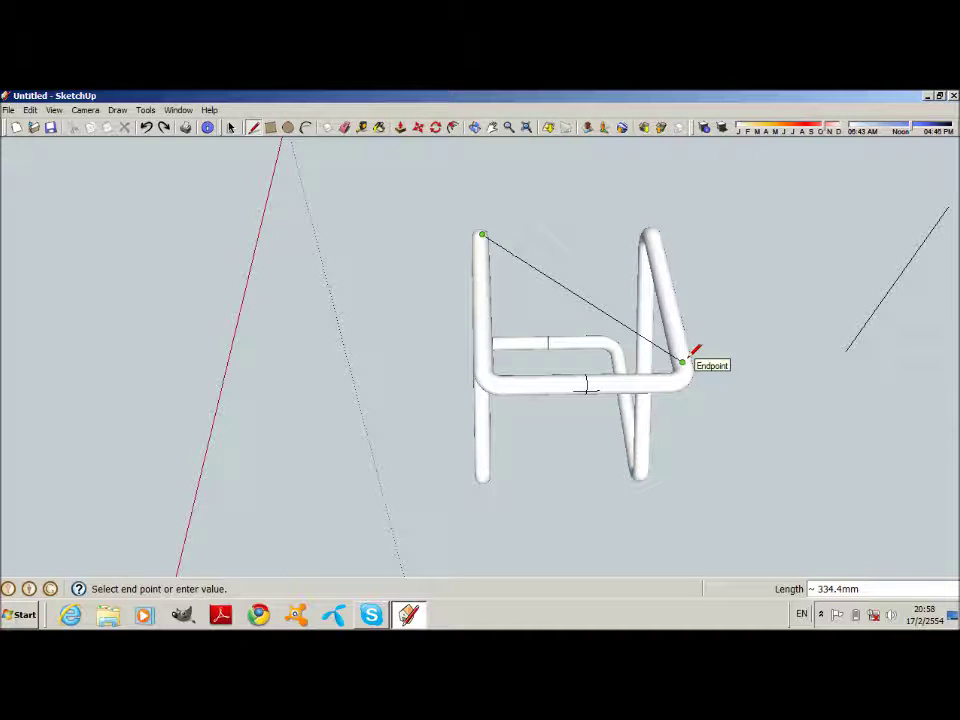
click(681, 362)
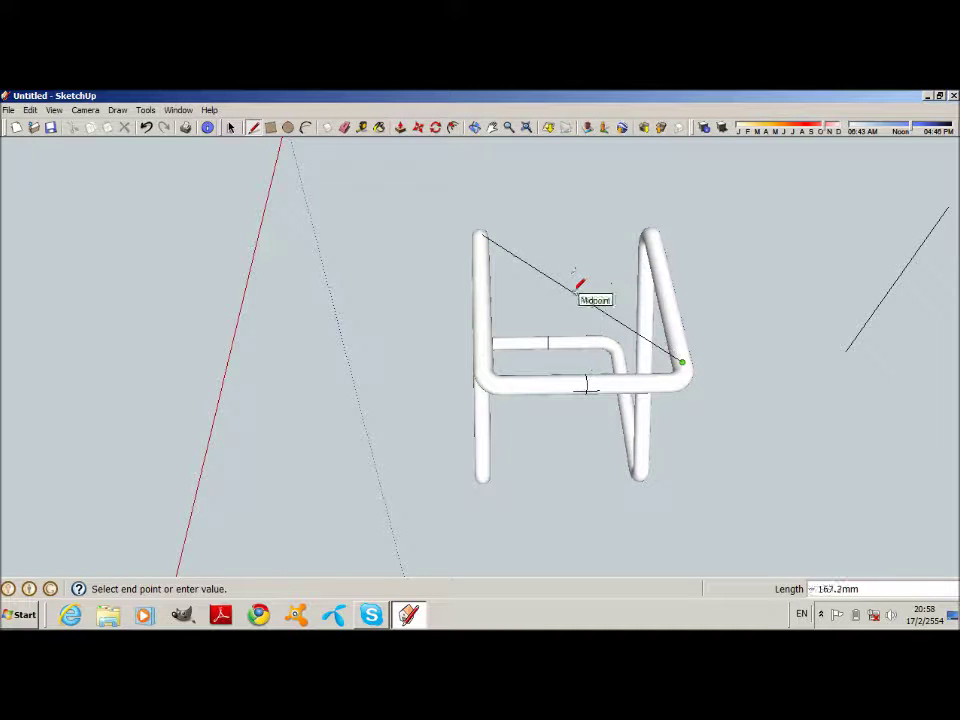
key(Escape)
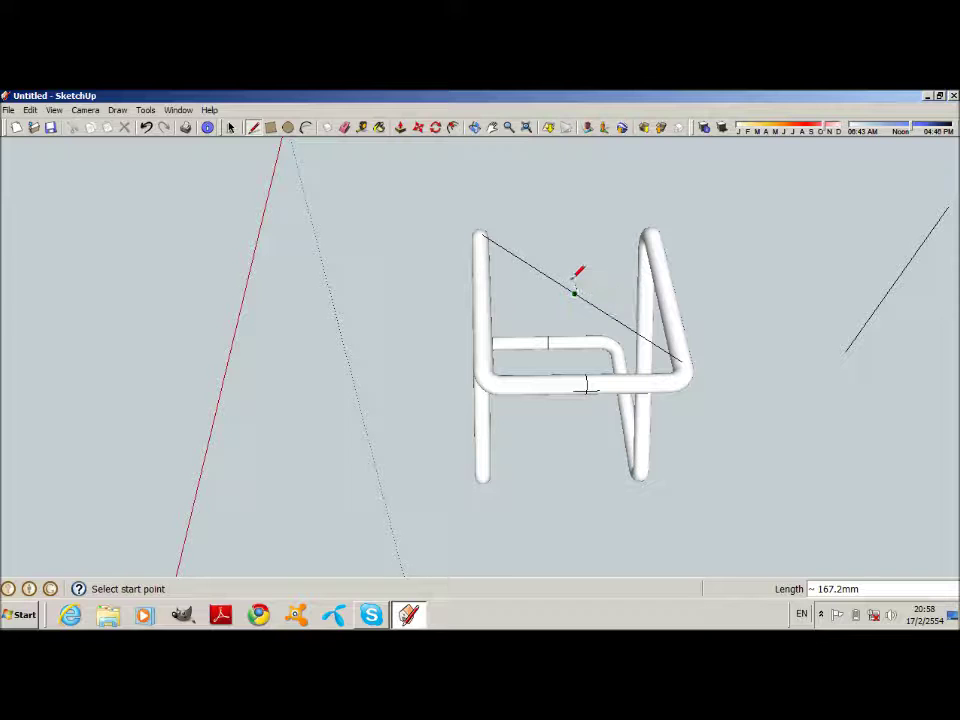
click(577, 291)
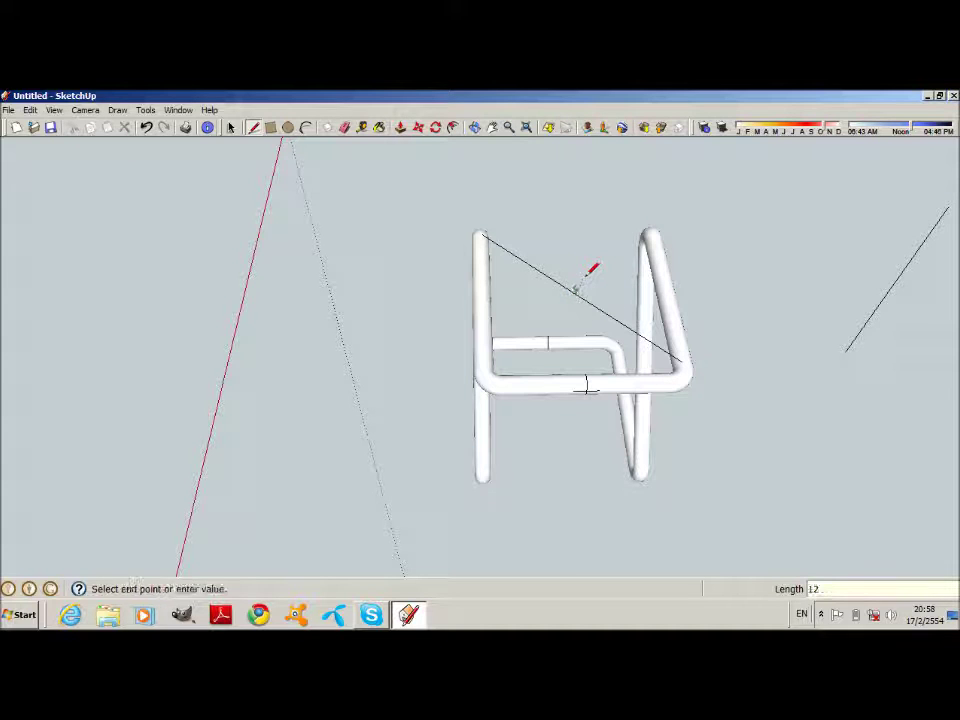
key(Escape)
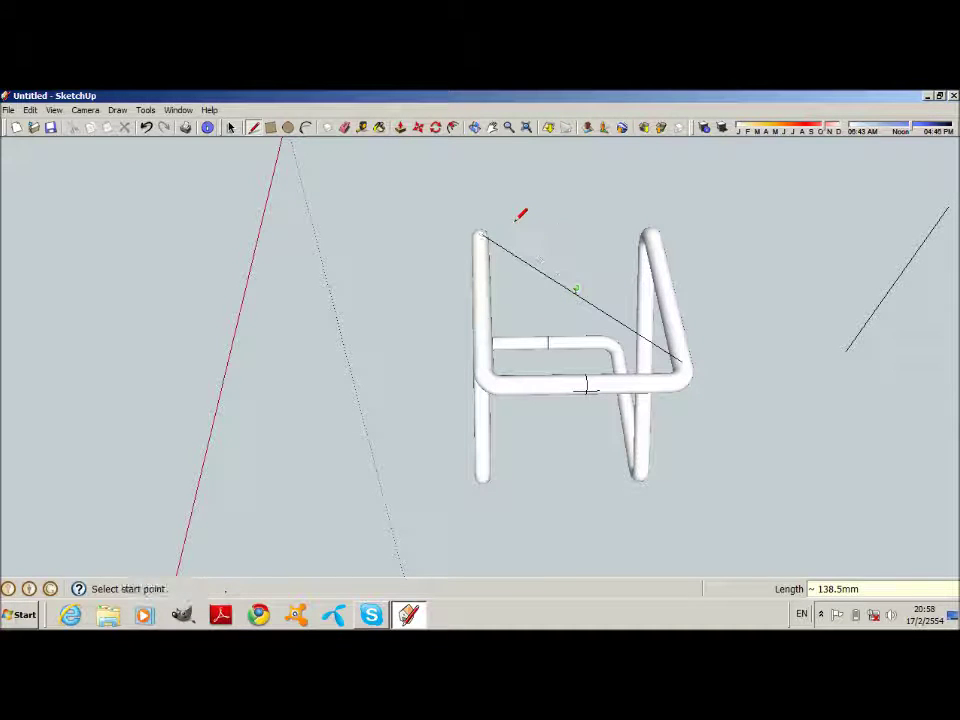
click(288, 127)
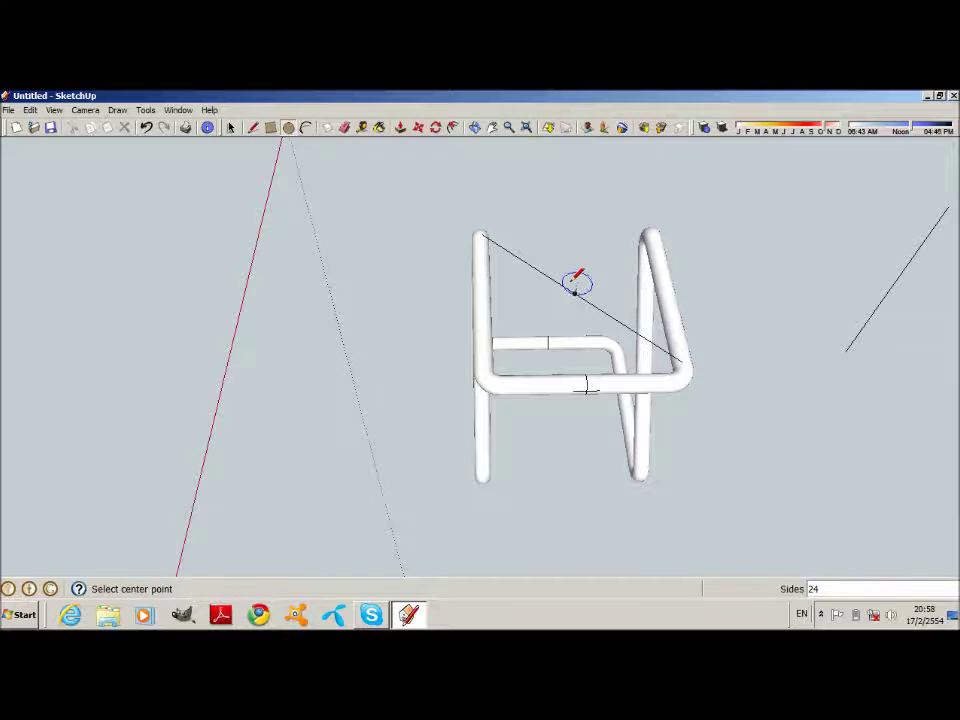
- Draw a 245.5 mm radius disc centred on the diagonal's midpoint to cap the frame
click(576, 289)
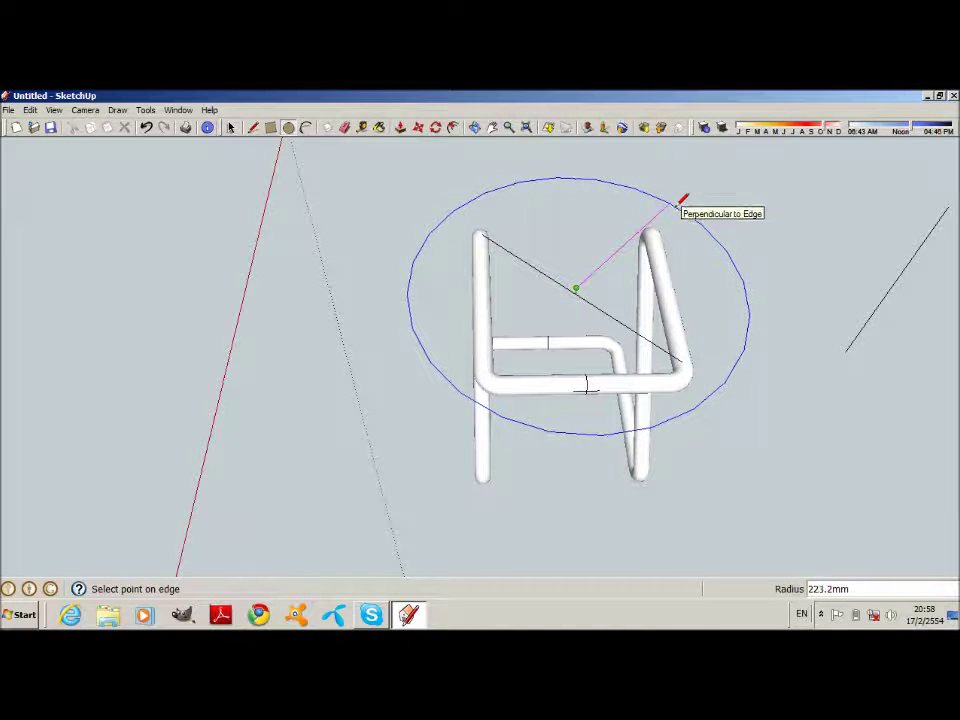
click(770, 283)
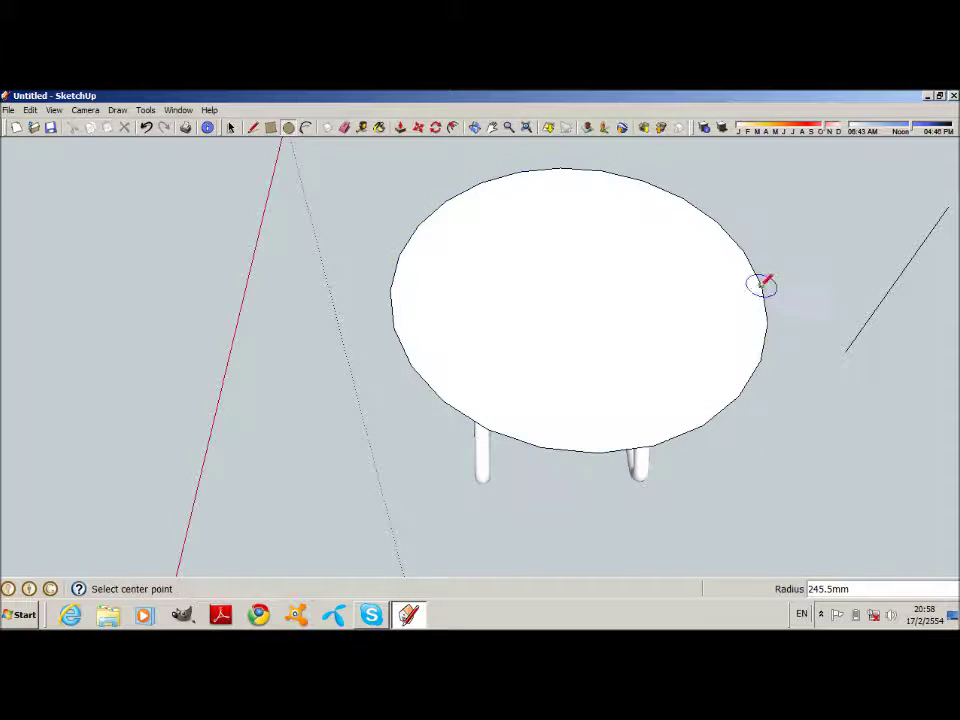
click(379, 127)
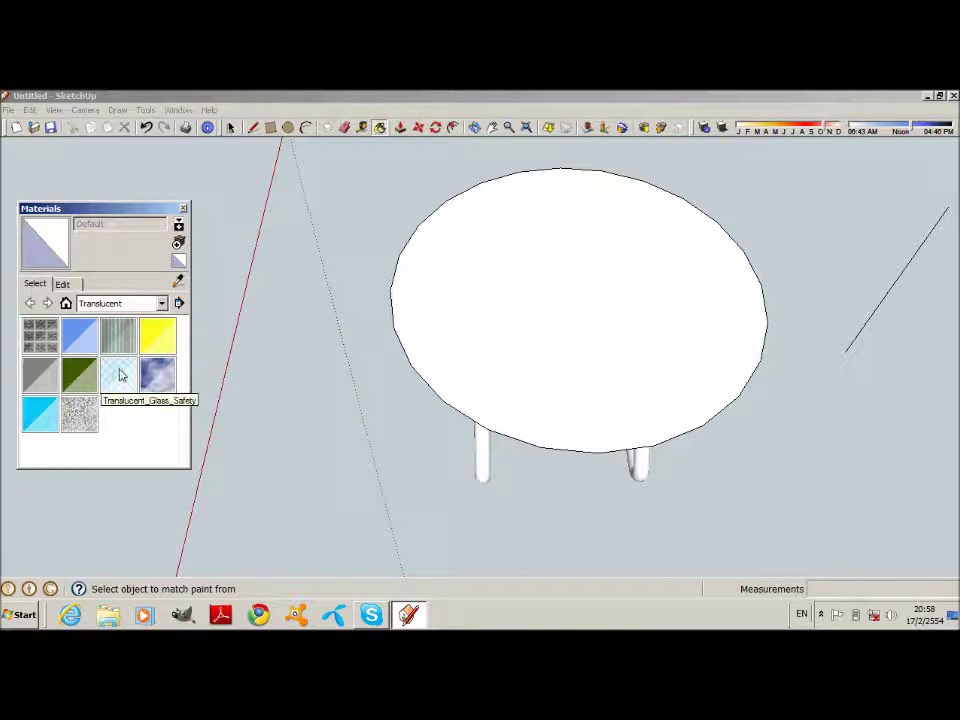
- Paint the round top with Translucent_Glass_Safety and orbit to a side view
click(118, 375)
click(604, 246)
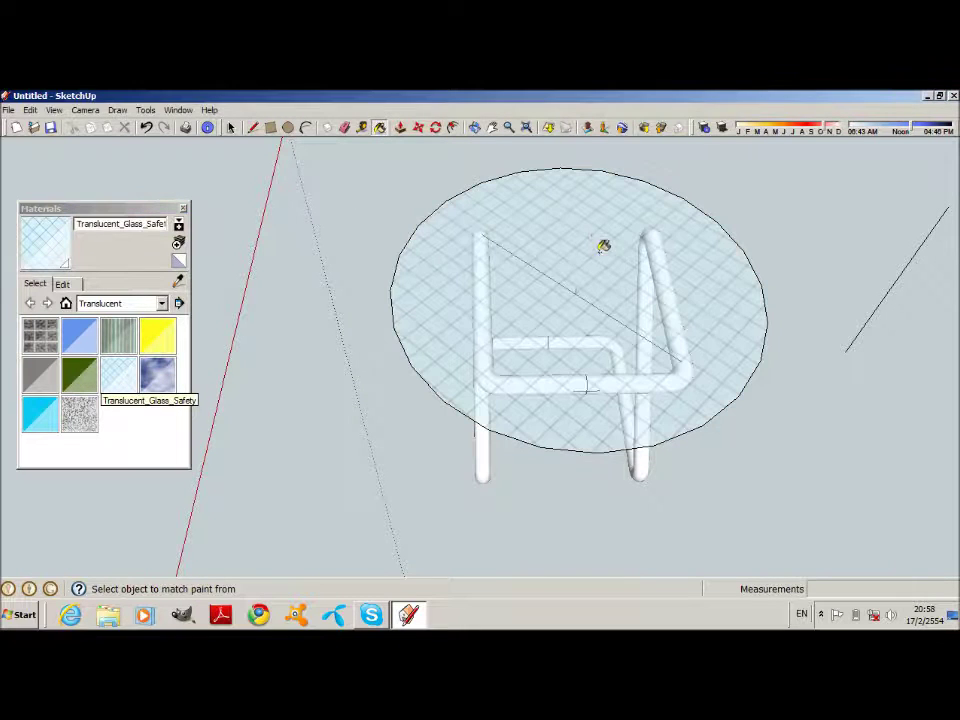
click(474, 128)
mouse_move(469, 161)
mouse_down()
mouse_move(526, 302)
mouse_move(624, 214)
mouse_up()
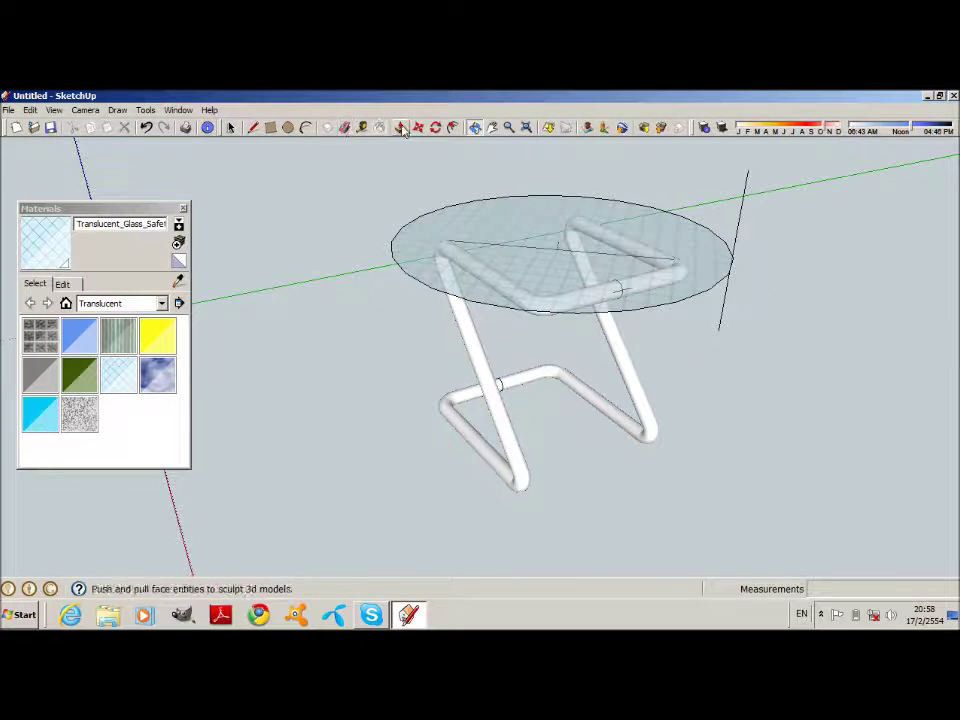
- Push/Pull the glass top up into a thin slab
click(400, 127)
click(536, 236)
click(538, 237)
- Window-select the whole table, base and glass top together
click(183, 208)
click(230, 127)
mouse_move(320, 161)
mouse_down()
mouse_move(722, 283)
mouse_move(807, 520)
mouse_up()
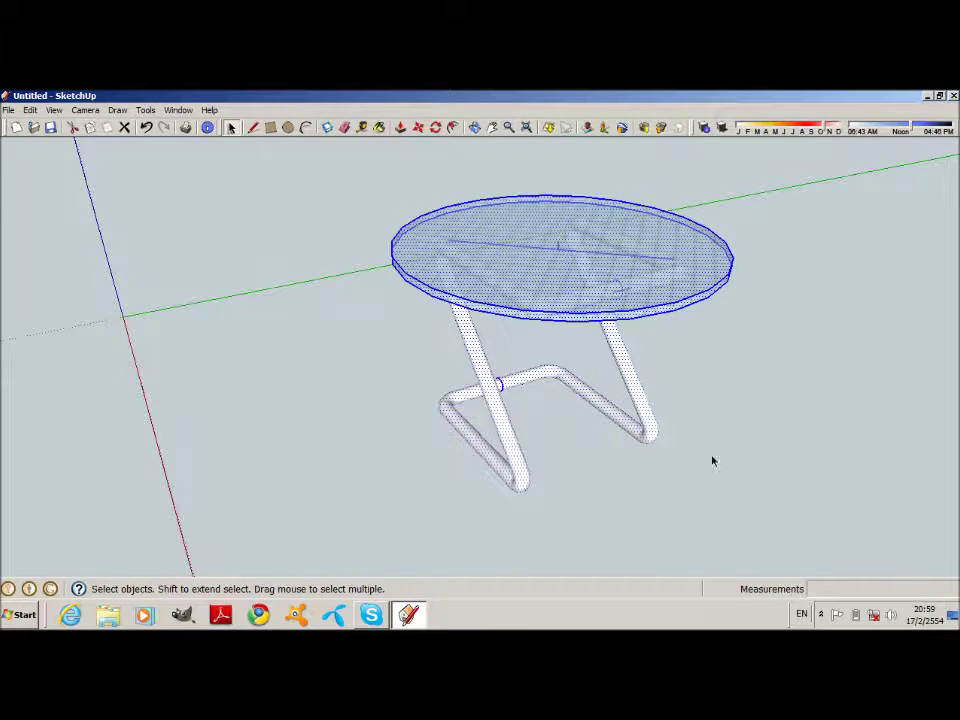
click(436, 127)
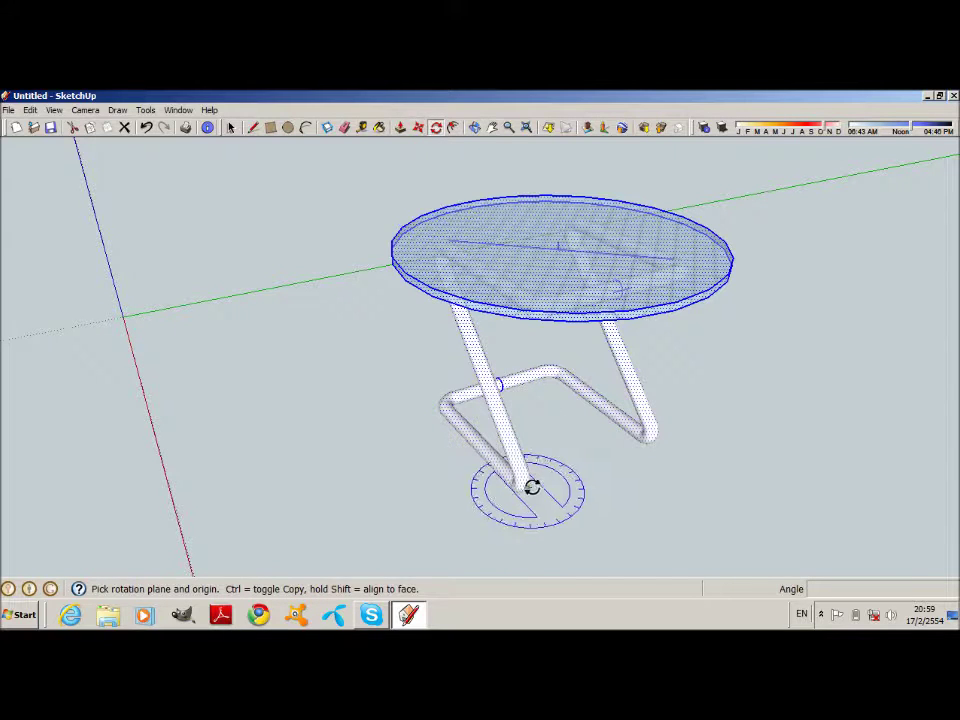
- Rotate the selected table 90° about a centre on the floor beneath the legs
click(635, 511)
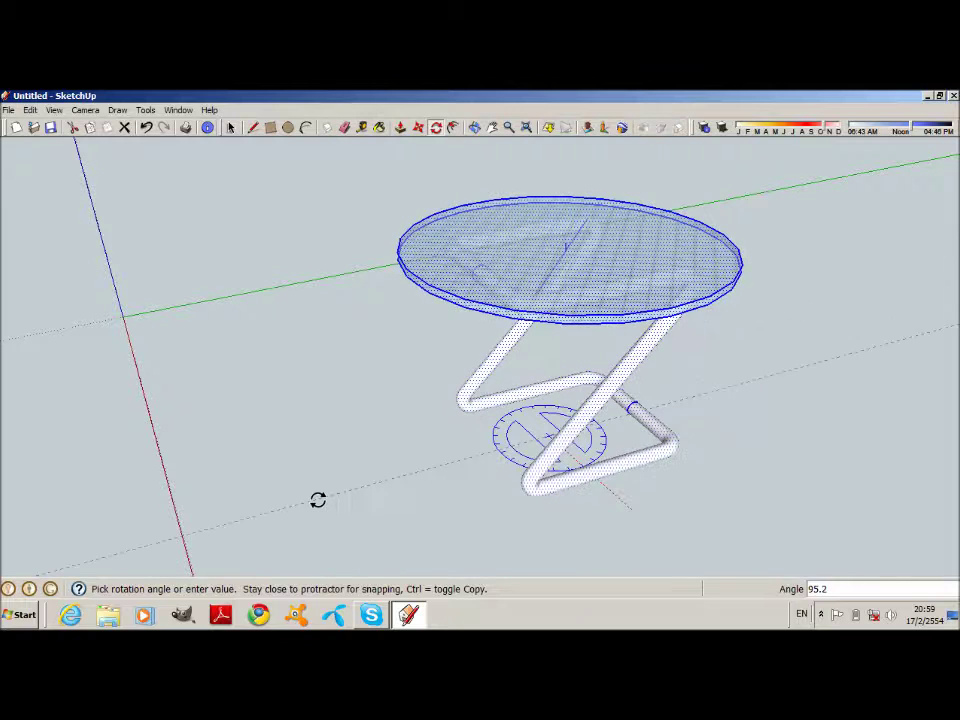
click(417, 417)
key(r)
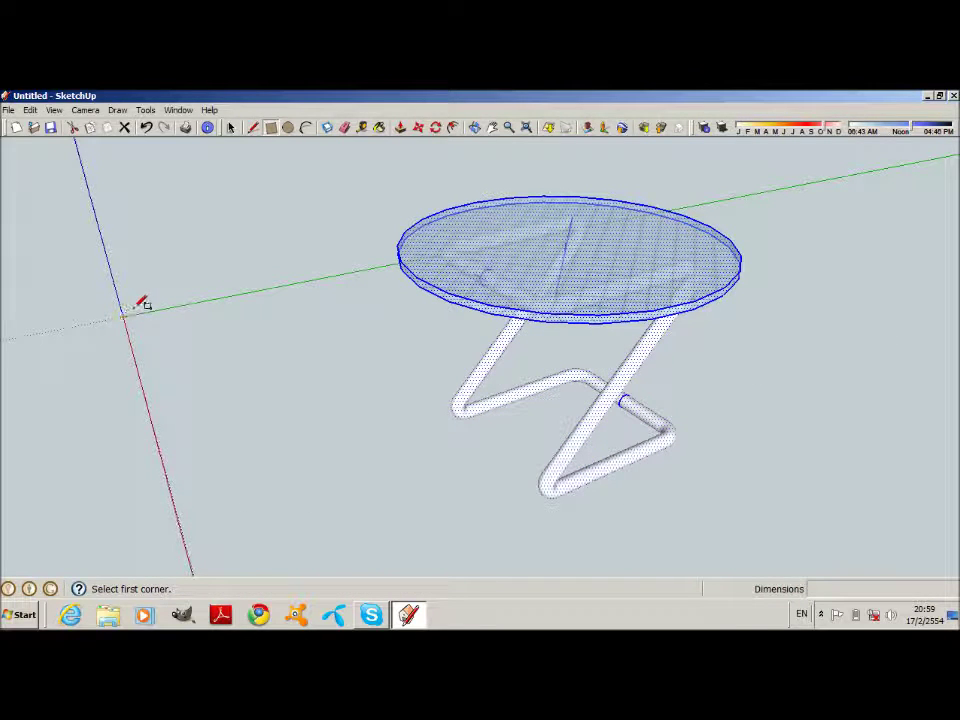
- Draw a 1606.8 × 1387.1 mm floor rectangle from the origin and pull it 21.6 mm thick
scroll(138, 320, down, 2)
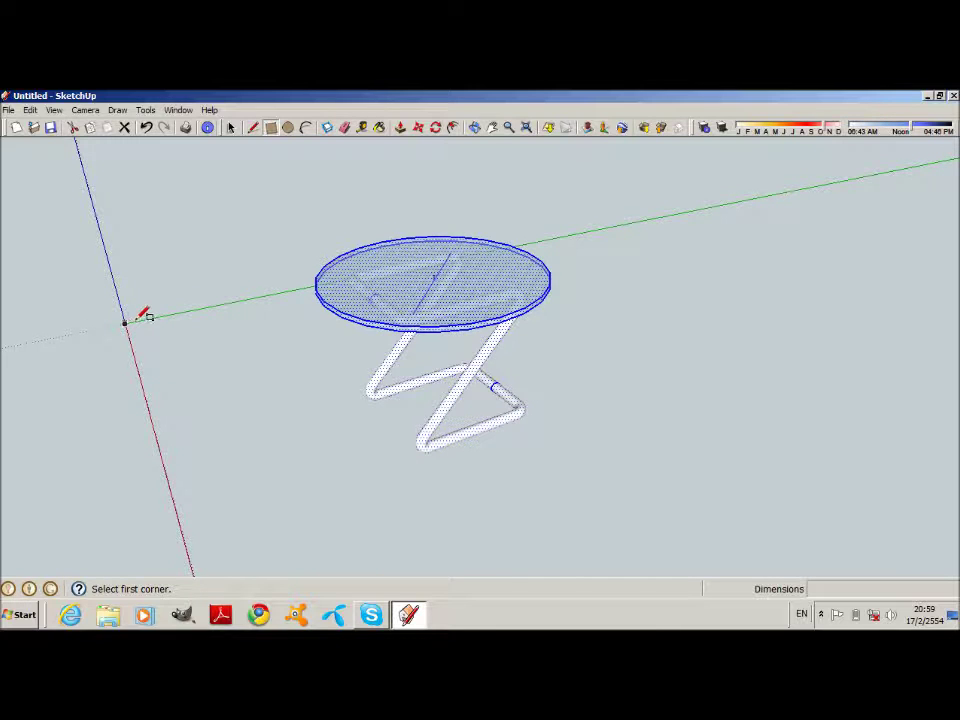
click(125, 322)
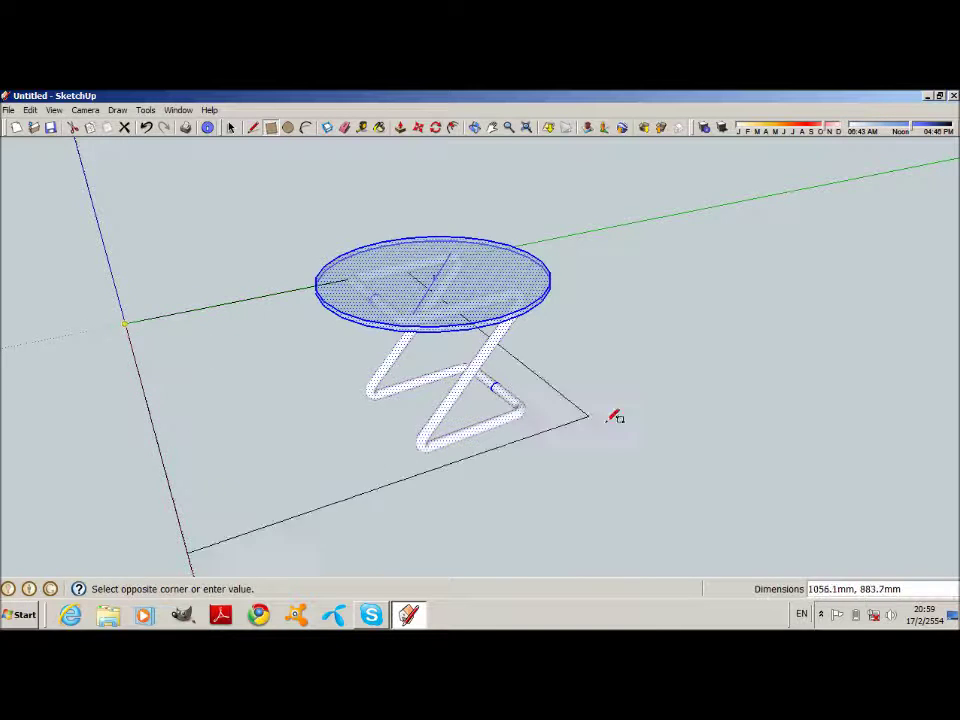
click(955, 478)
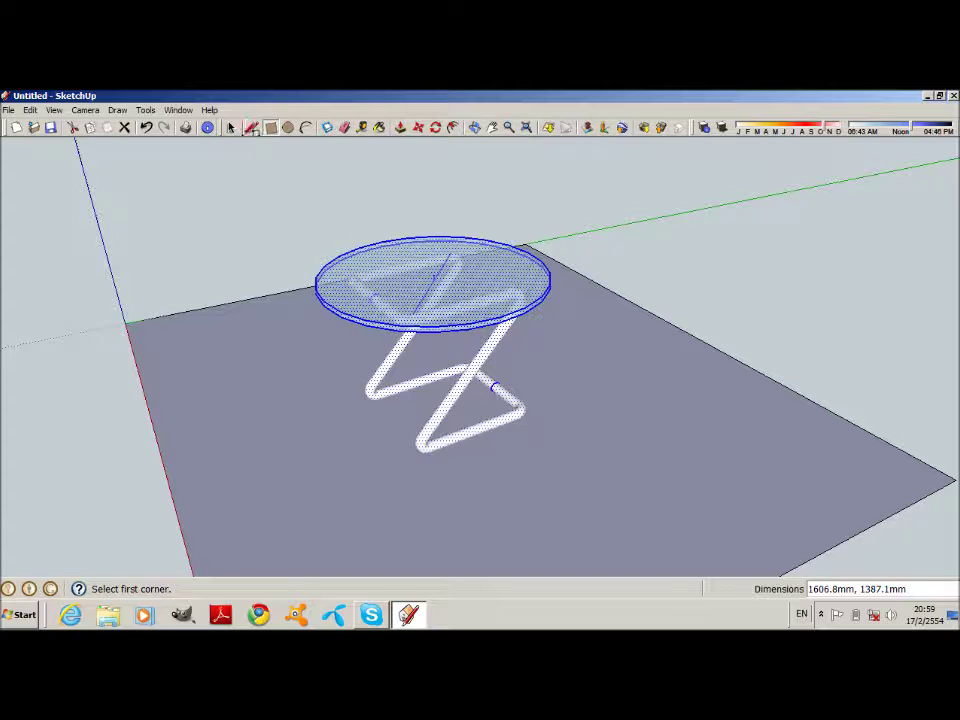
click(400, 128)
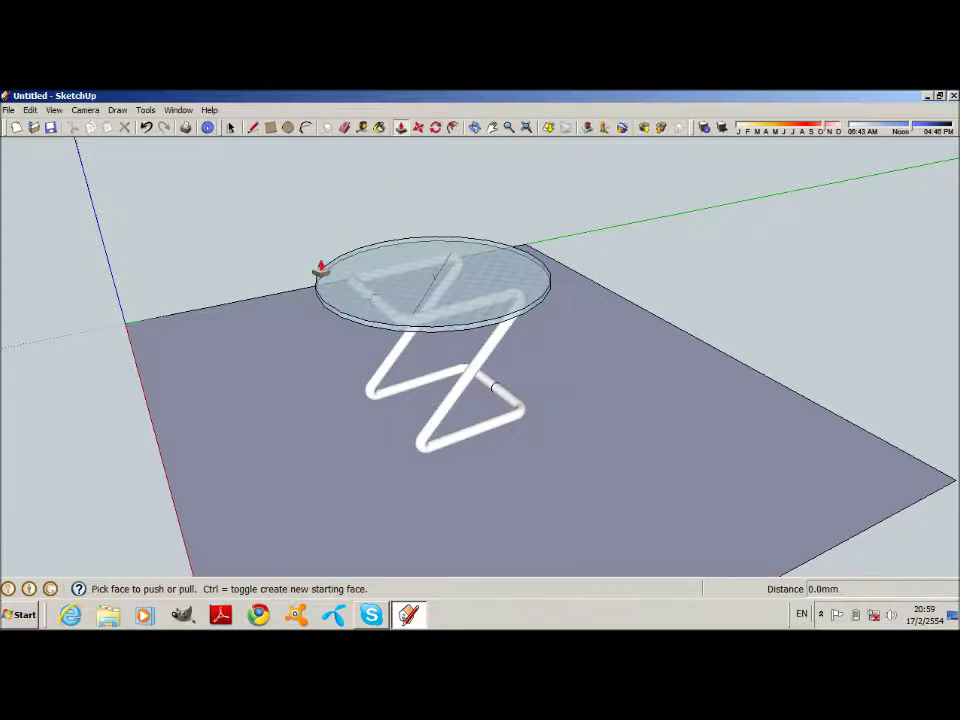
click(289, 392)
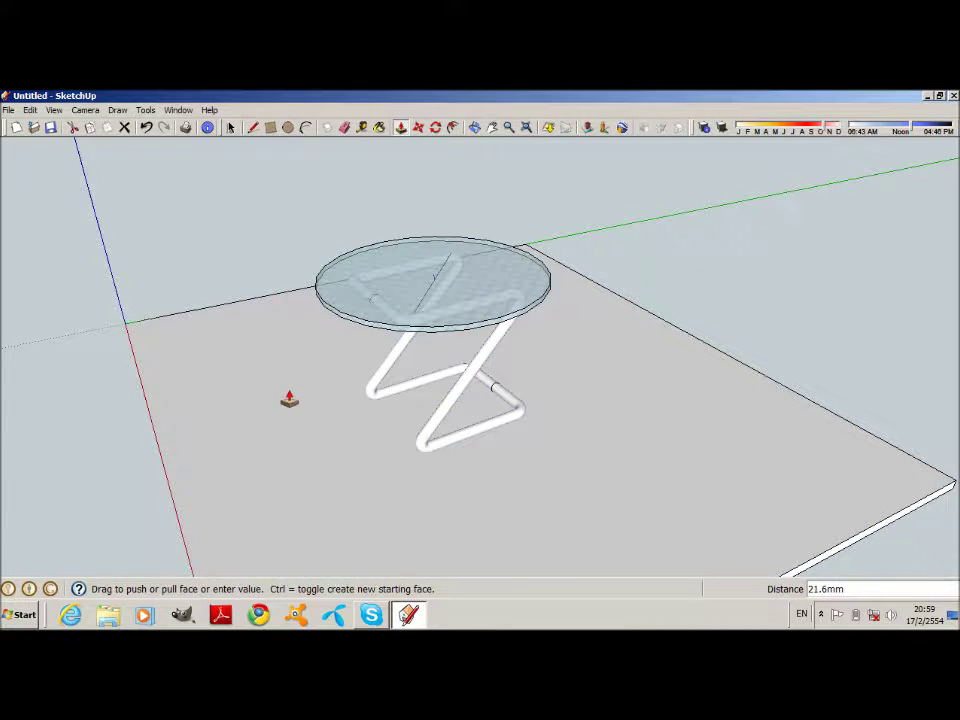
click(289, 399)
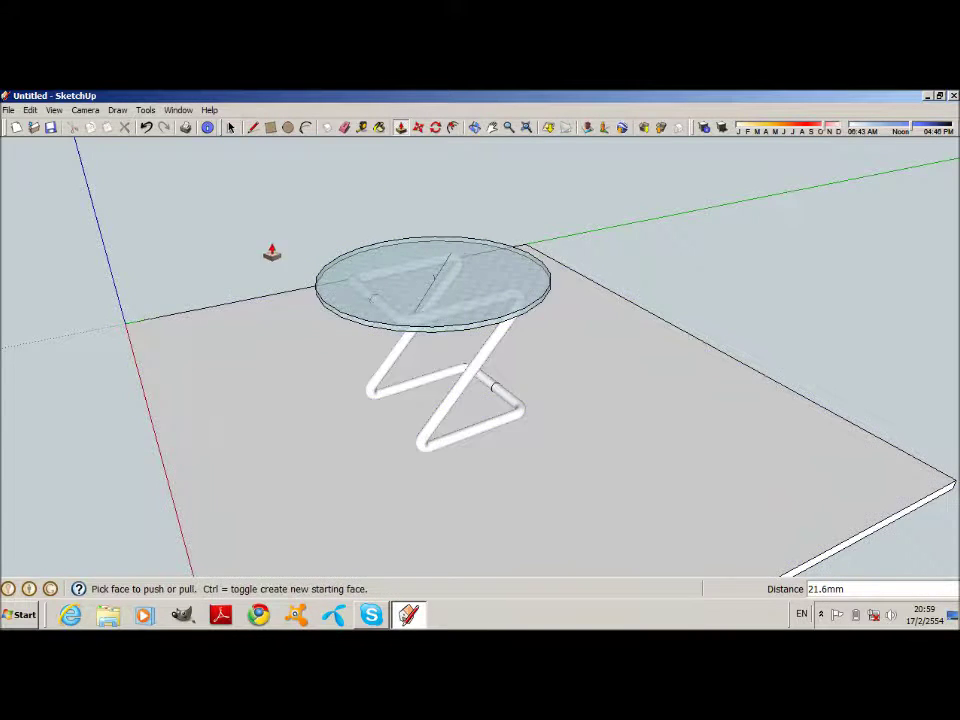
click(379, 131)
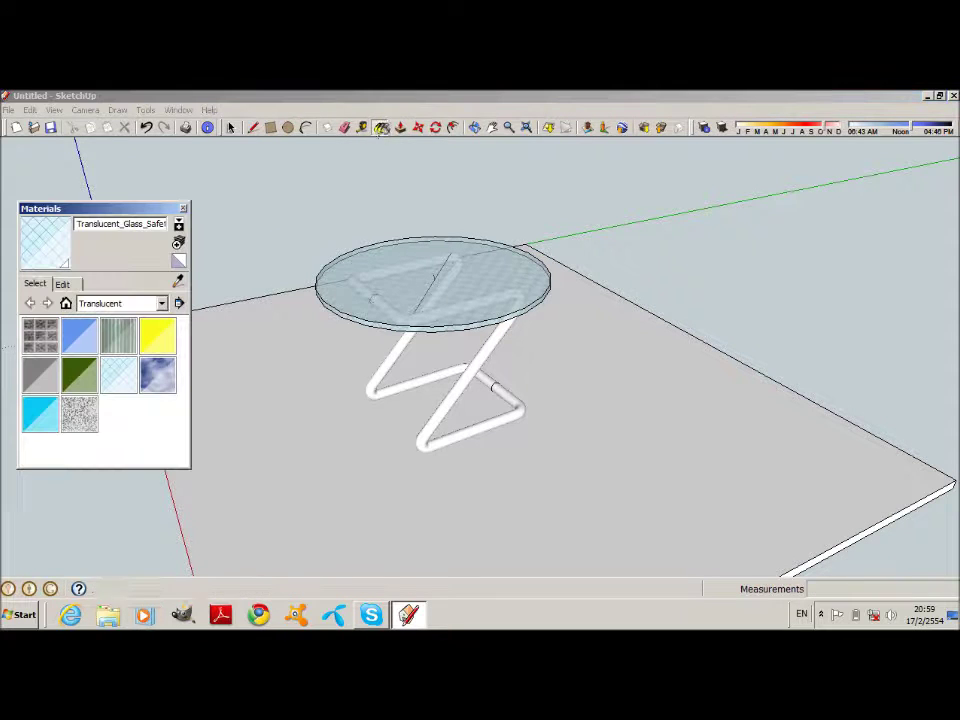
- Paint the floor with Carpet_Plush_Forest from Carpet and Textiles, then orbit around the table
click(162, 304)
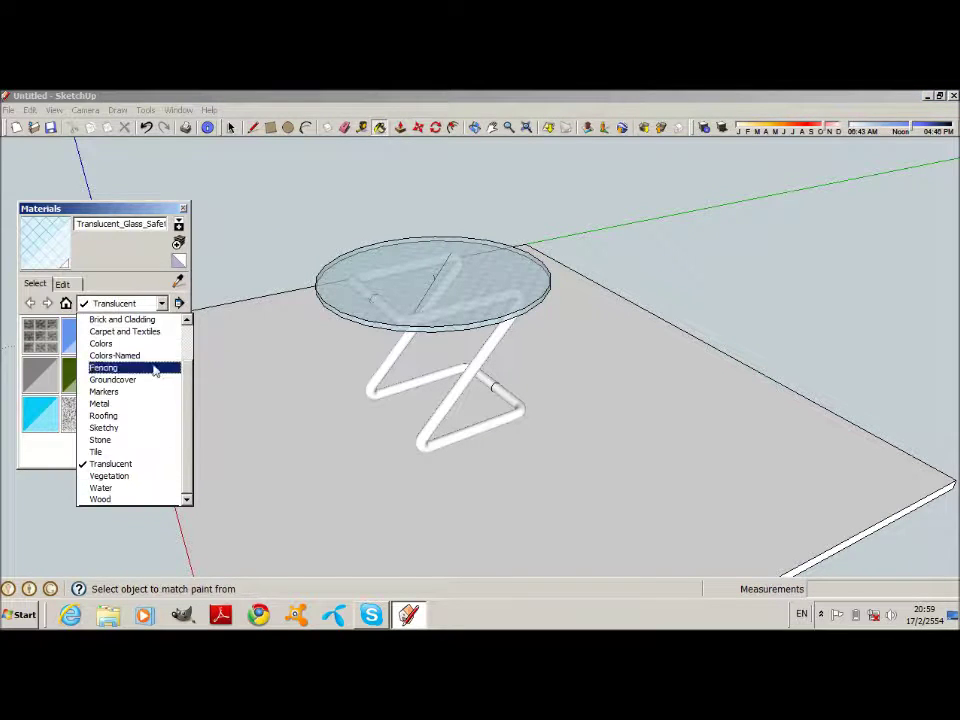
click(167, 332)
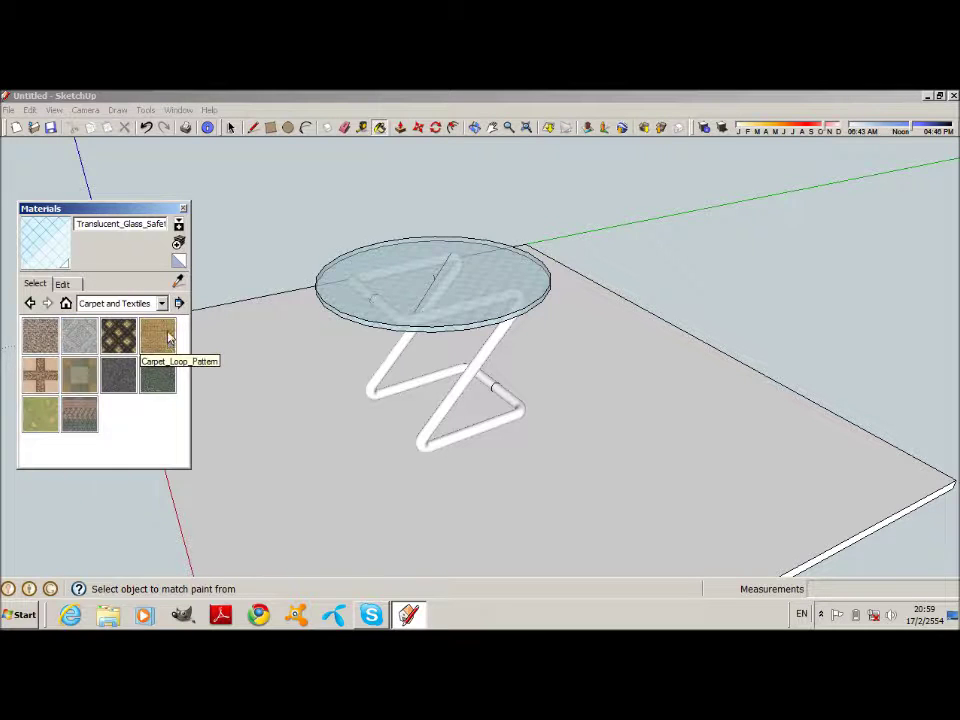
click(157, 374)
click(328, 442)
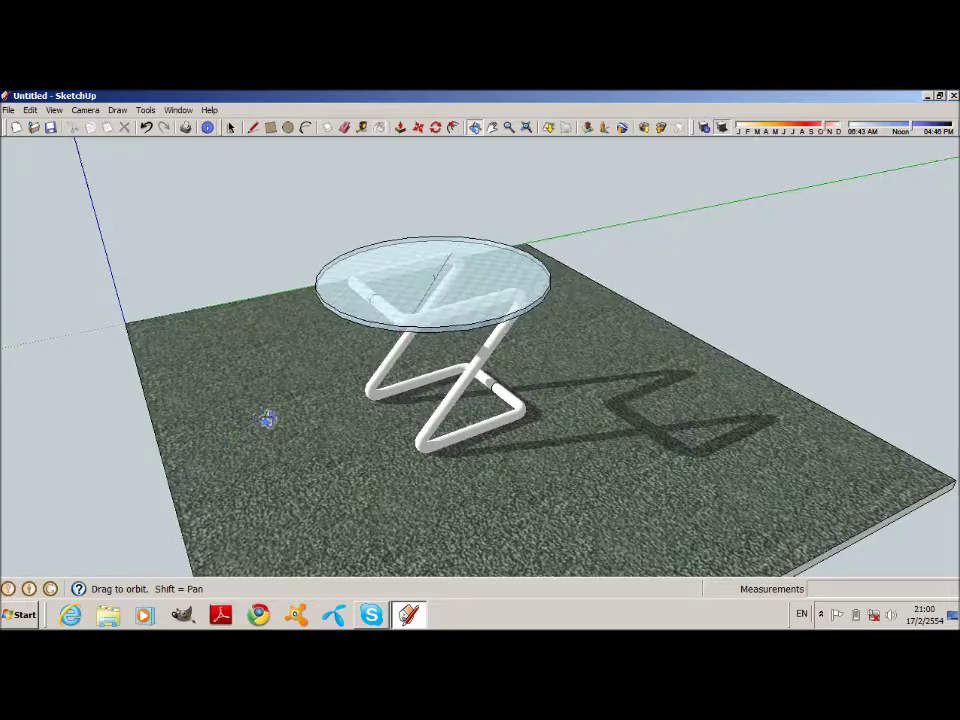
mouse_move(268, 420)
mouse_down()
mouse_move(611, 431)
mouse_move(485, 475)
mouse_move(482, 467)
mouse_move(536, 474)
mouse_move(450, 484)
mouse_up()
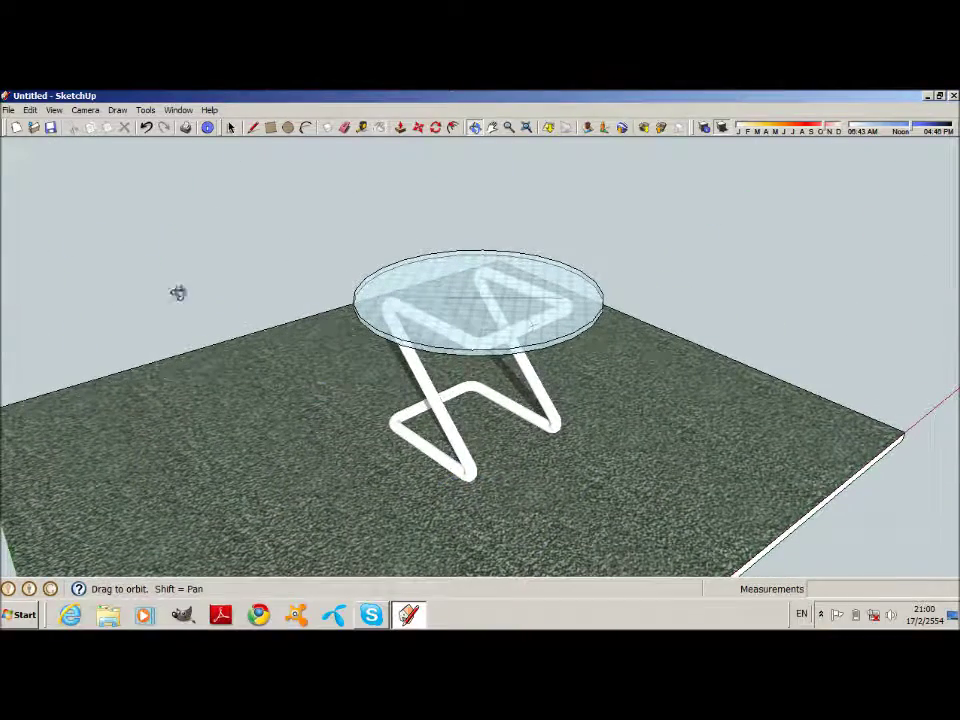
- Hide edge lines and shift the shadow time and date so the shadow falls opposite
click(54, 110)
mouse_move(76, 260)
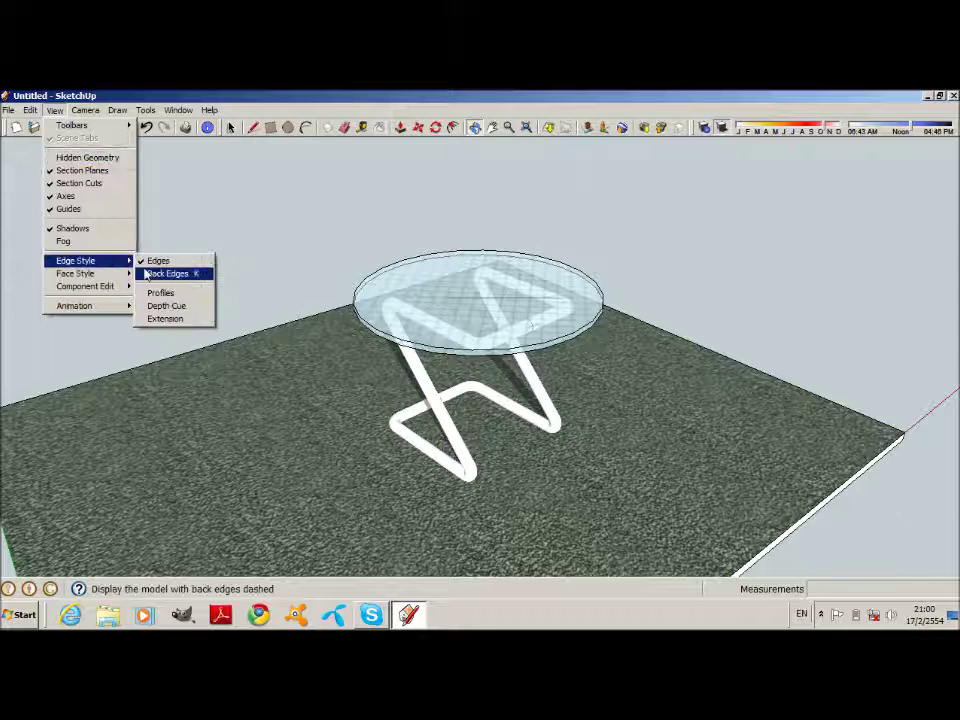
click(157, 261)
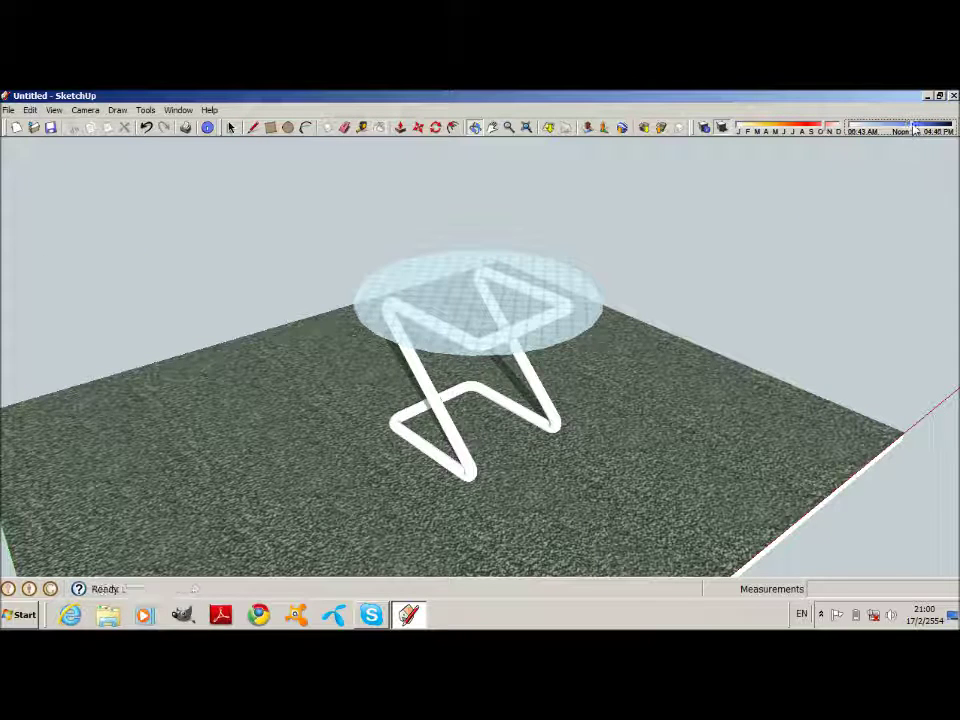
drag(919, 131, 889, 131)
click(810, 131)
drag(810, 133, 803, 129)
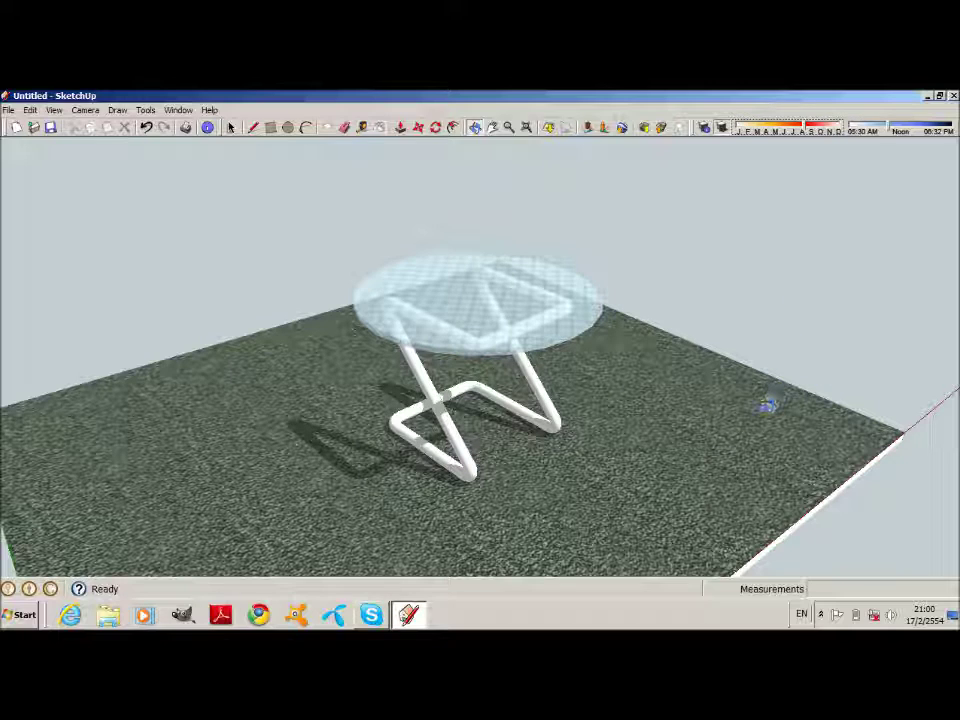
scroll(766, 405, down, 3)
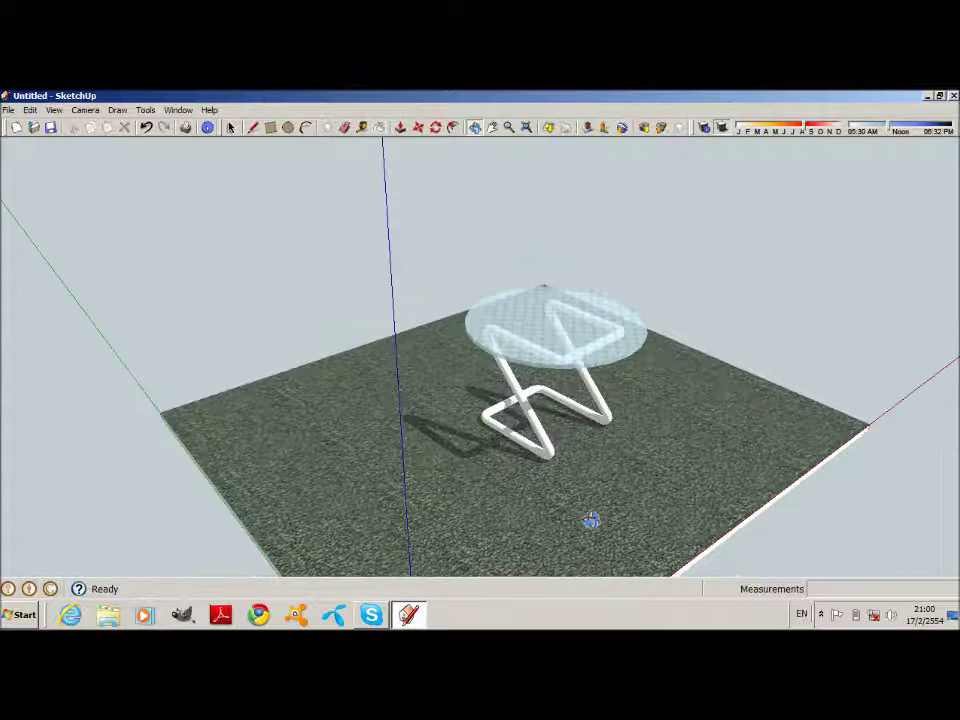
scroll(596, 510, up, 3)
scroll(516, 430, up, 1)
scroll(516, 429, up, 1)
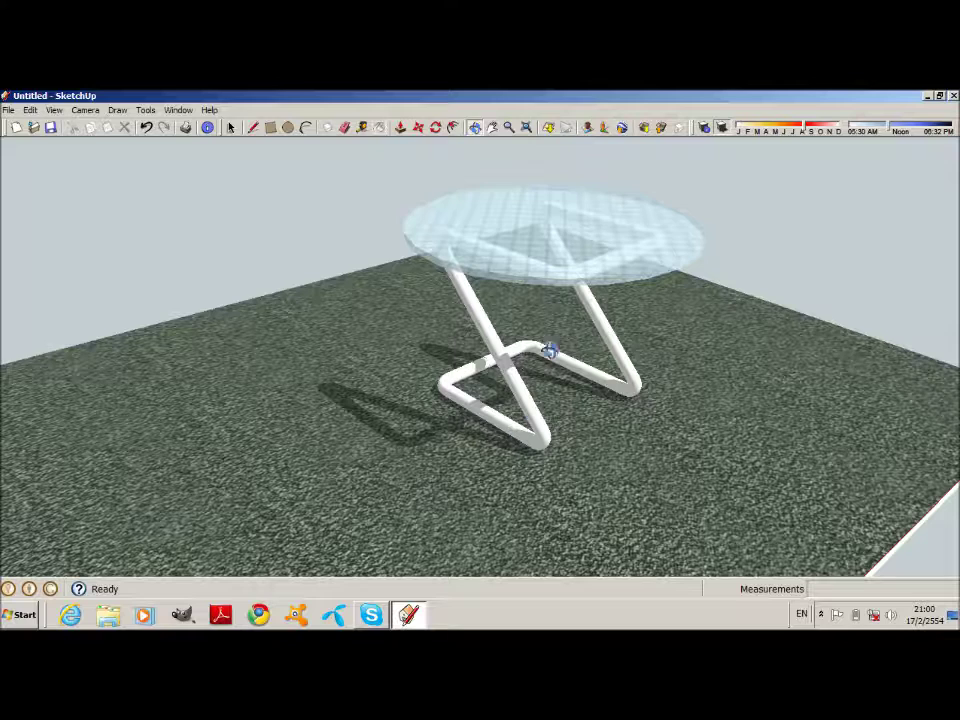
scroll(587, 160, up, 2)
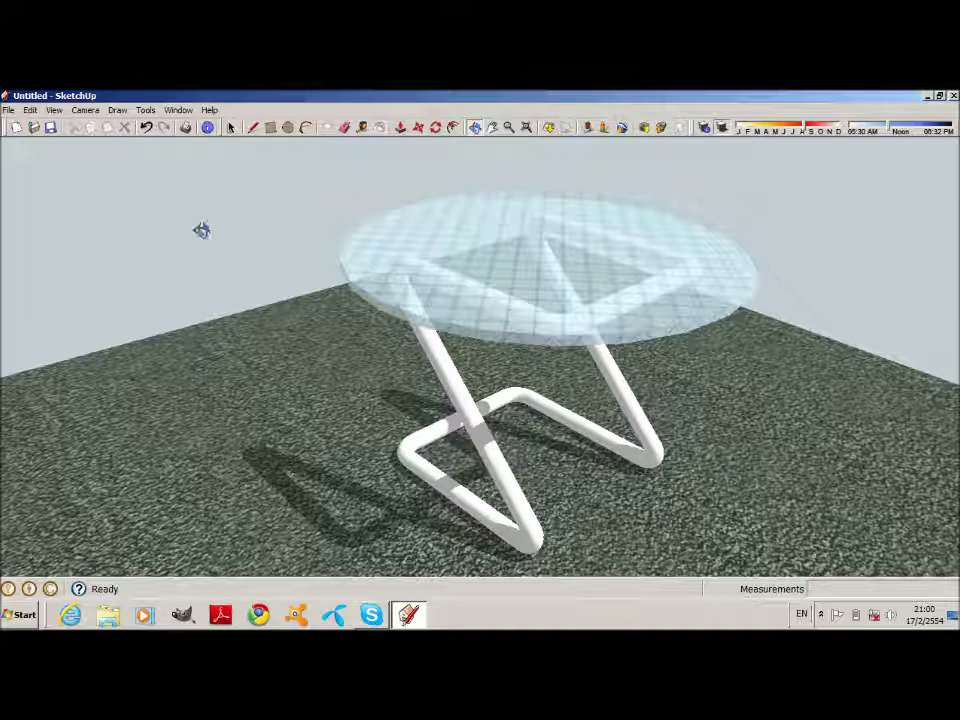